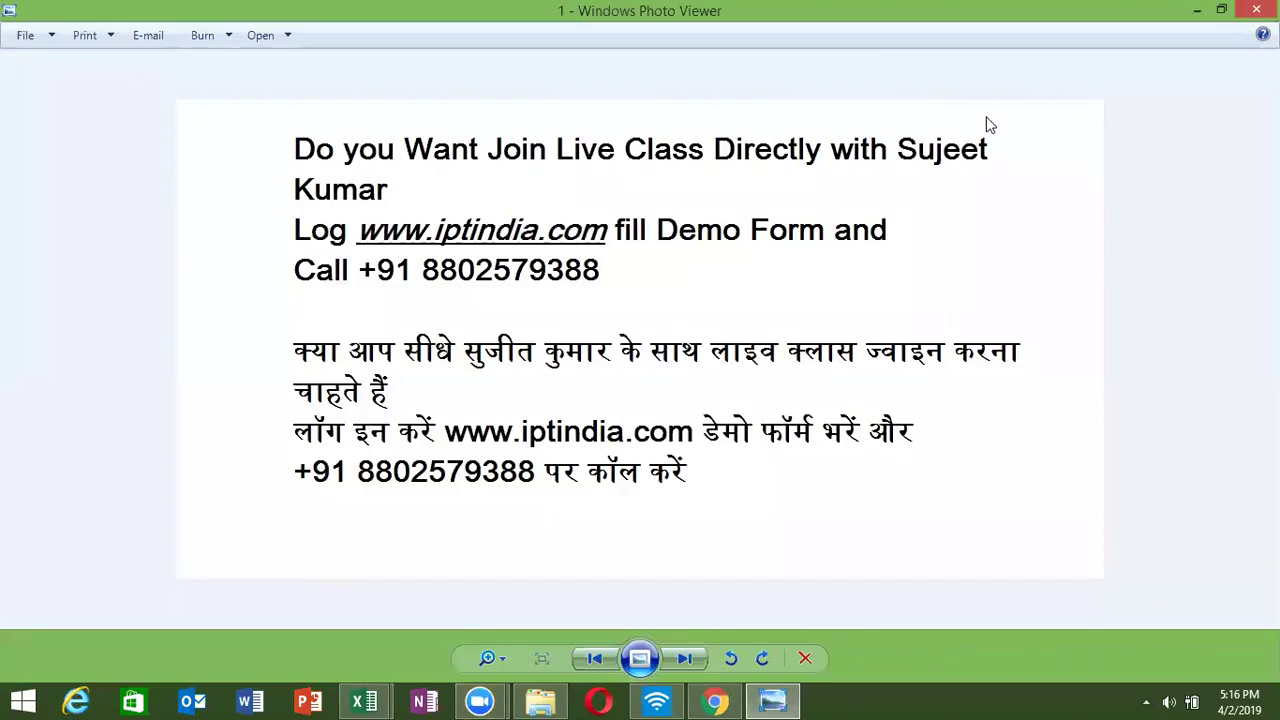
- Advance Photo Viewer to the pen drive advert, then put the viewer away
left_click(702, 660)
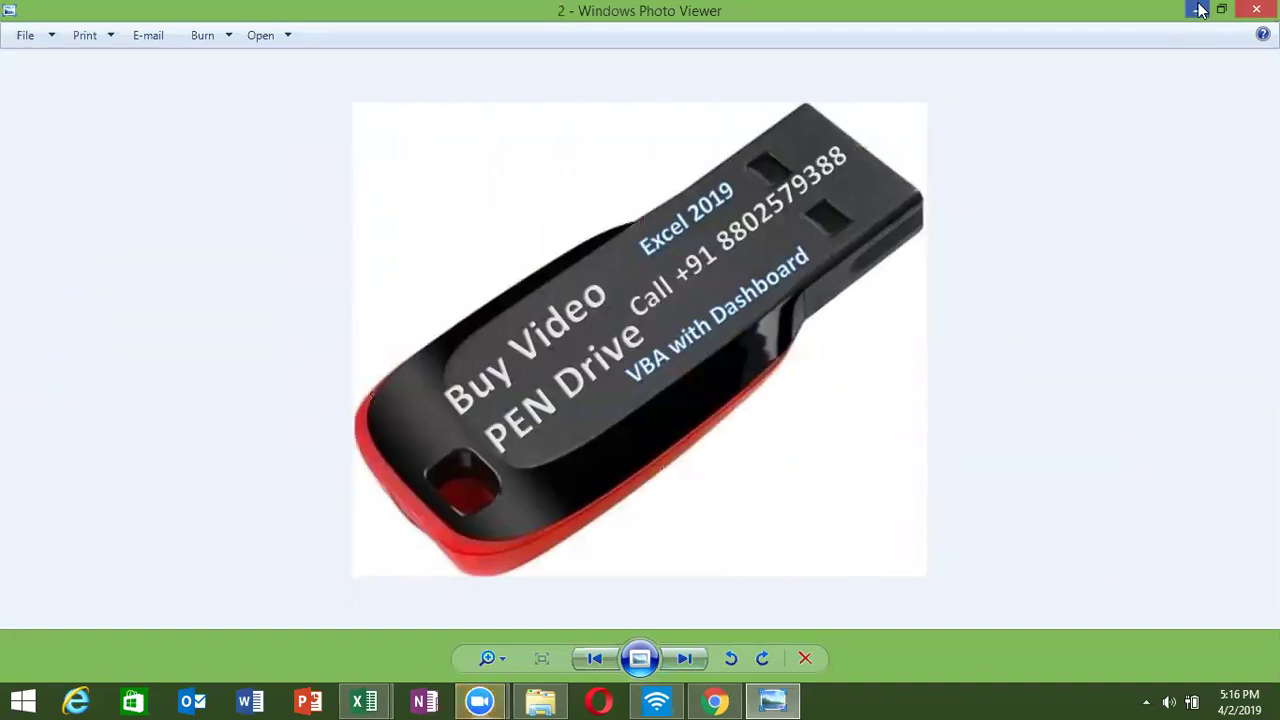
left_click(1256, 9)
- Clear the Explorer window and preview the open Book1 and VBA editor windows from the taskbar
left_click(1222, 8)
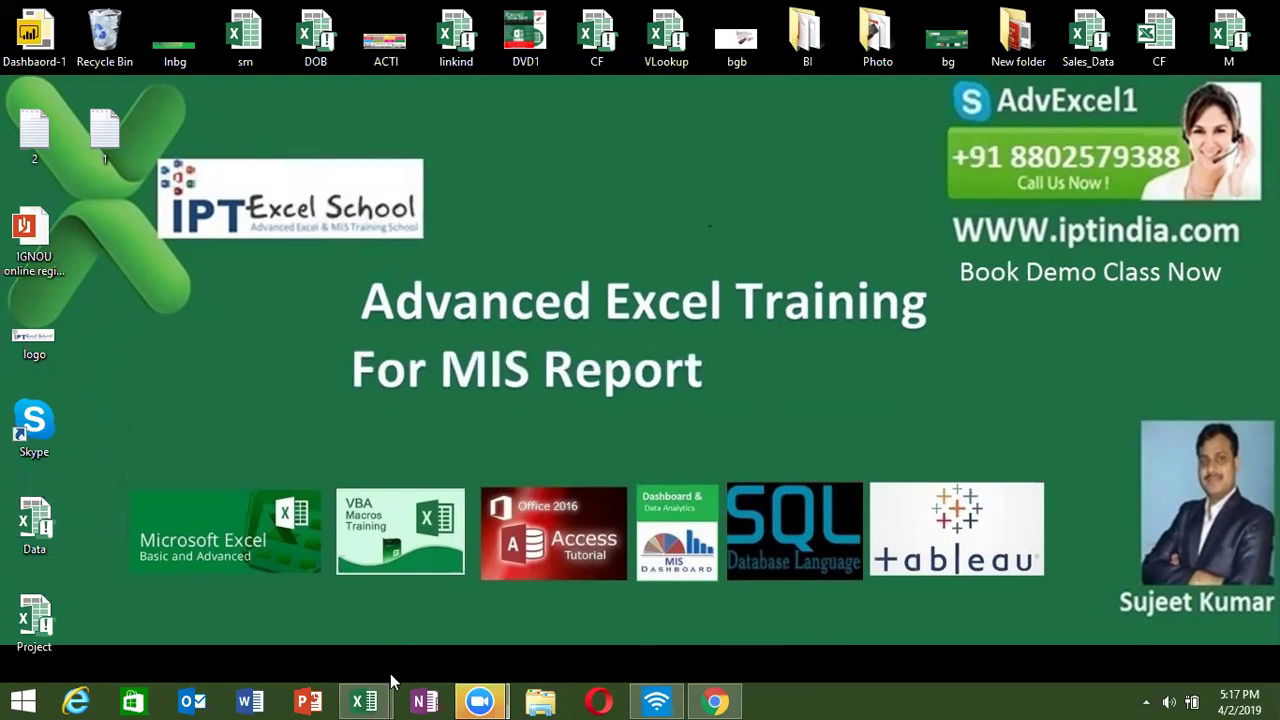
mouse_move(379, 698)
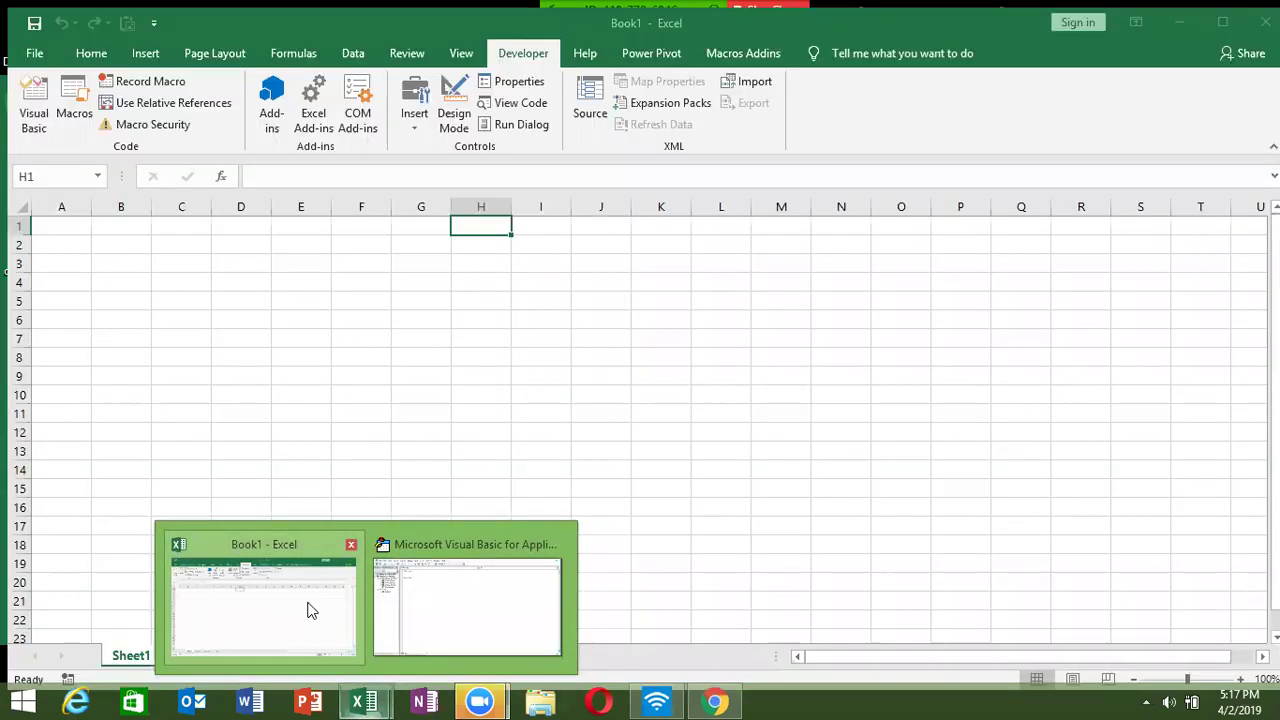
- In Book1, type Puja in A1 and fill the names down to A11
left_click(308, 605)
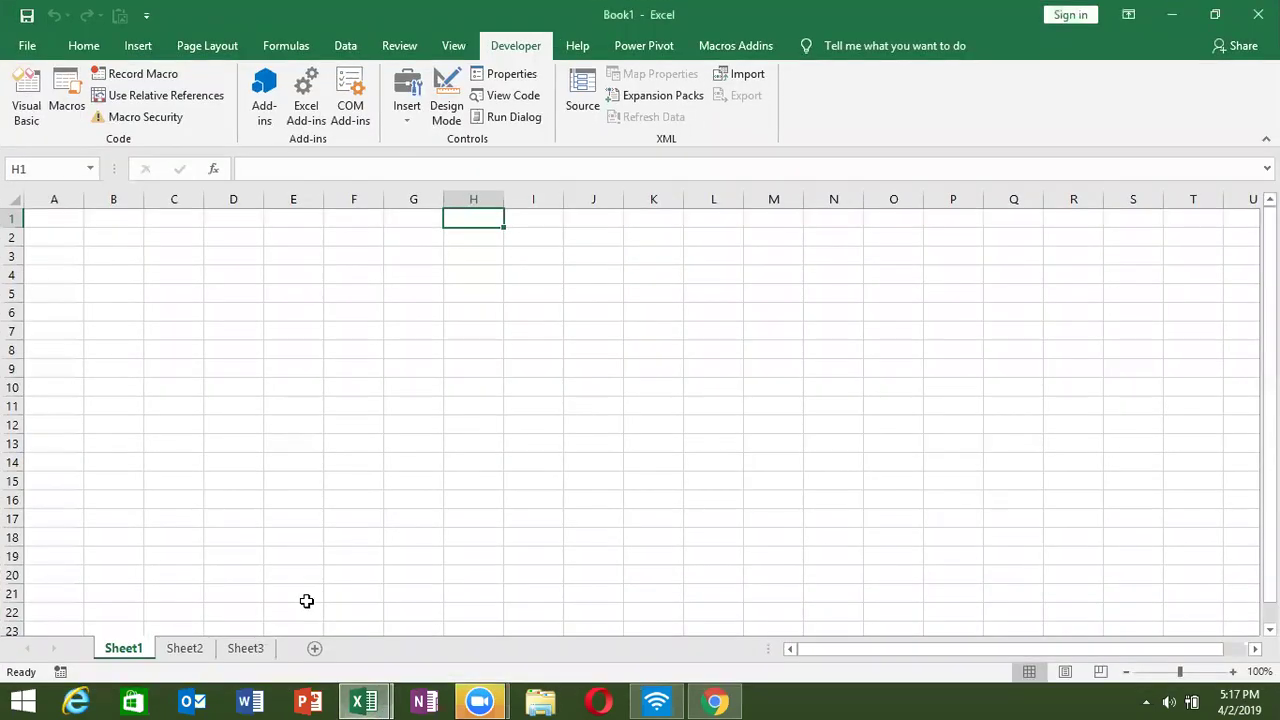
left_click(158, 220)
scroll(151, 263, "down", 2)
scroll(151, 263, "up", 2)
left_click(88, 216)
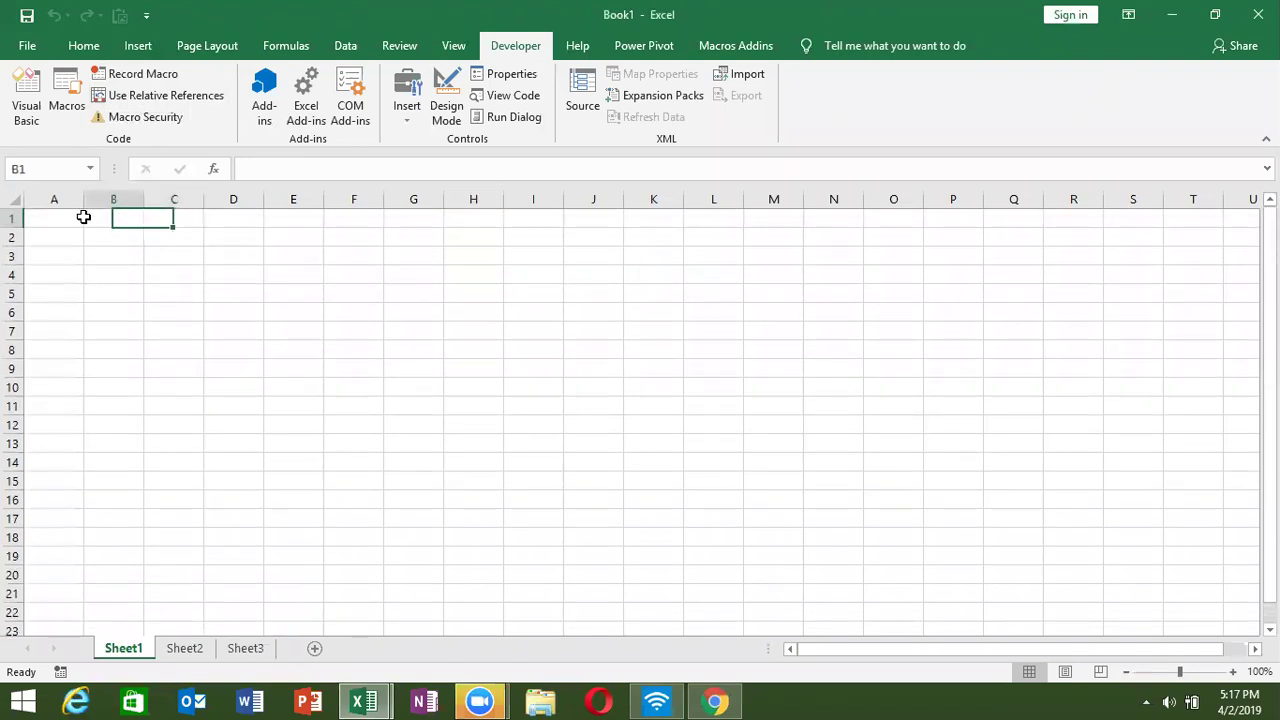
key("Left")
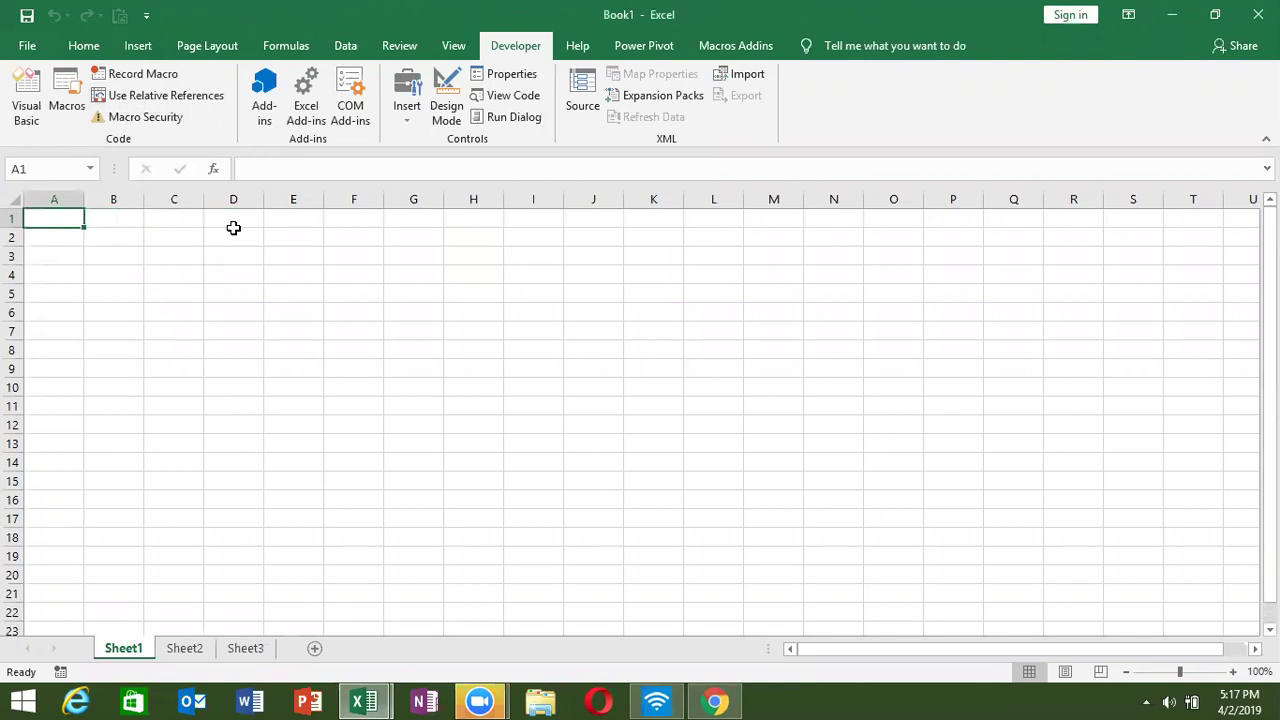
type("Puja")
key("Return")
key("Up")
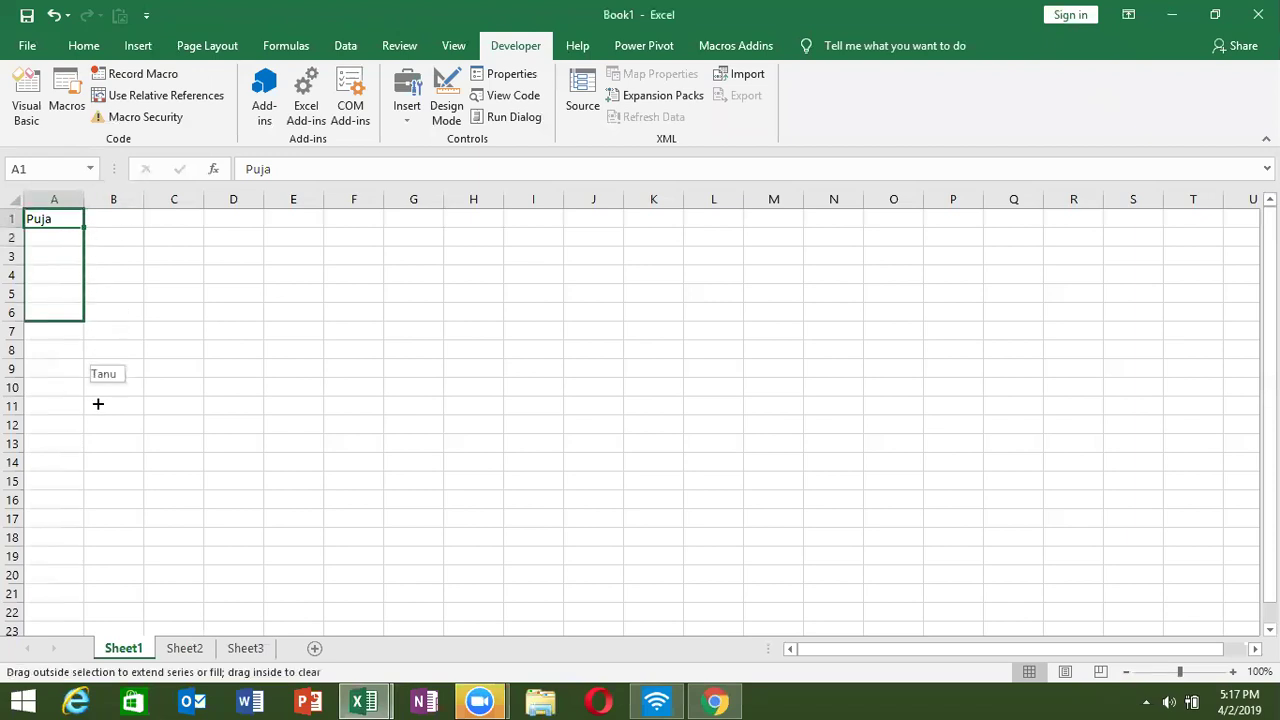
left_click_drag(85, 231, 97, 423)
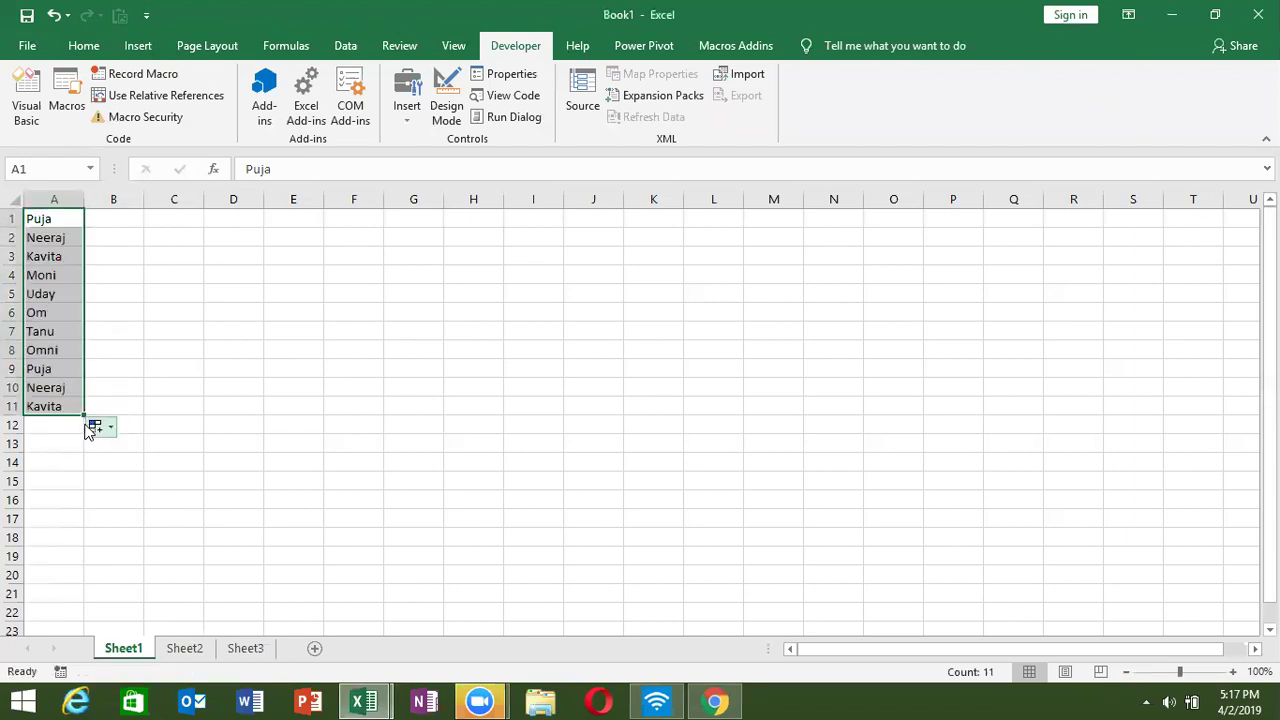
left_click(228, 314)
left_click(271, 250)
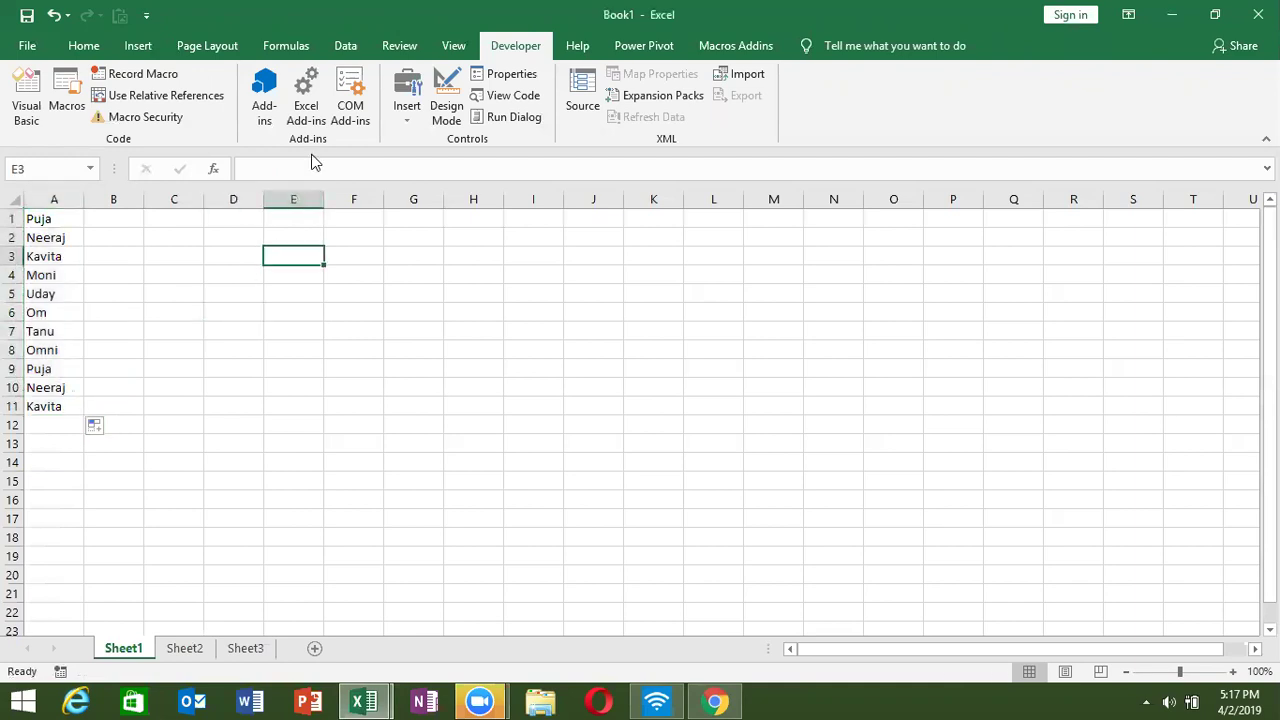
- Open the Visual Basic editor from the Developer ribbon
left_click(350, 45)
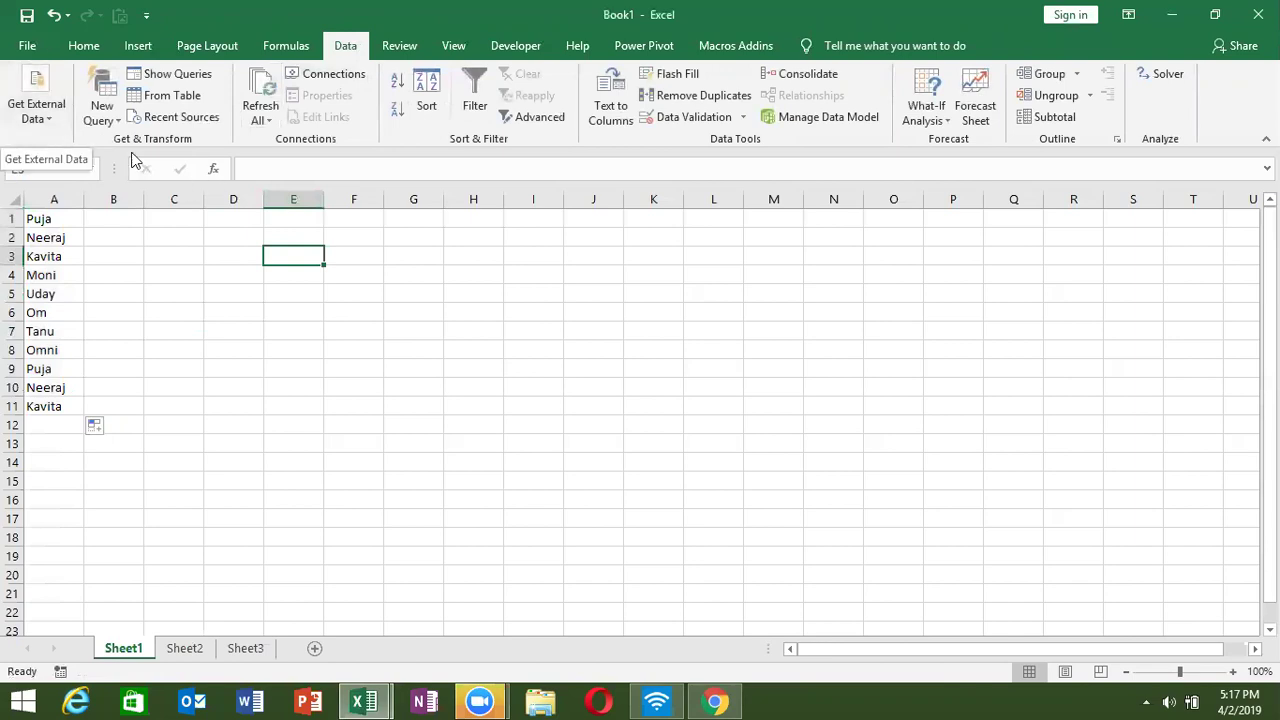
left_click(45, 112)
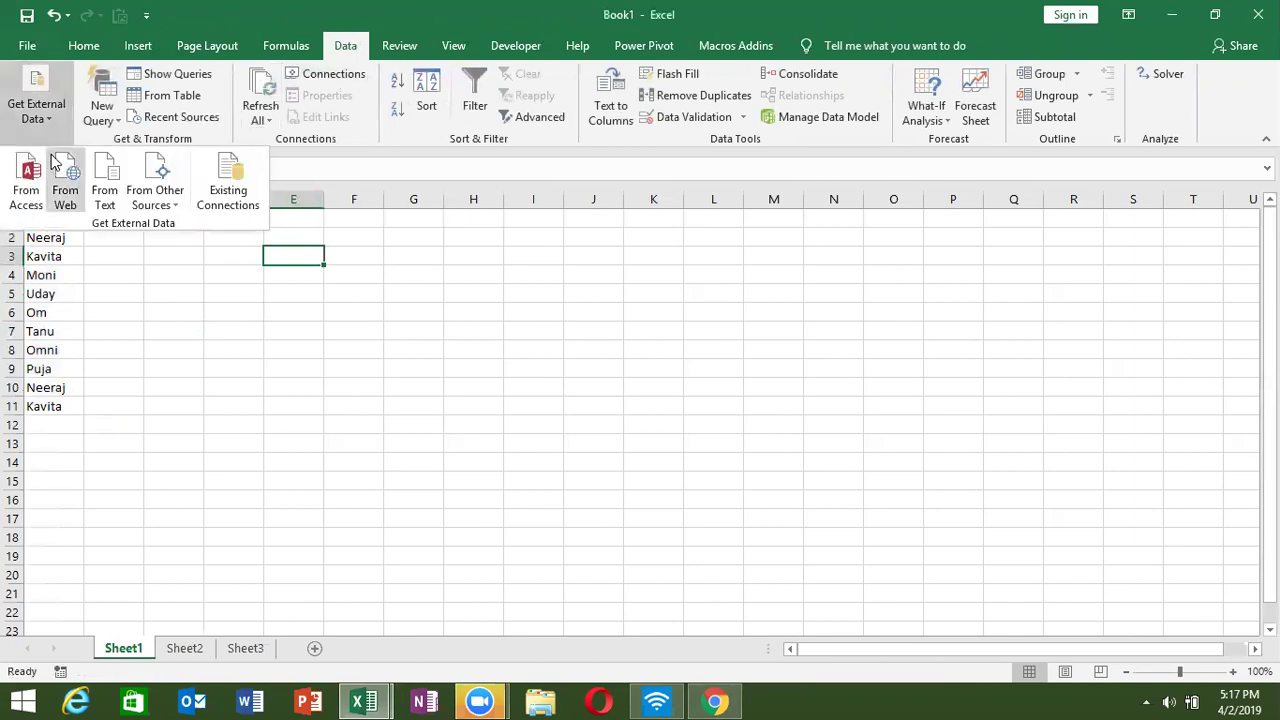
left_click(440, 35)
left_click(500, 47)
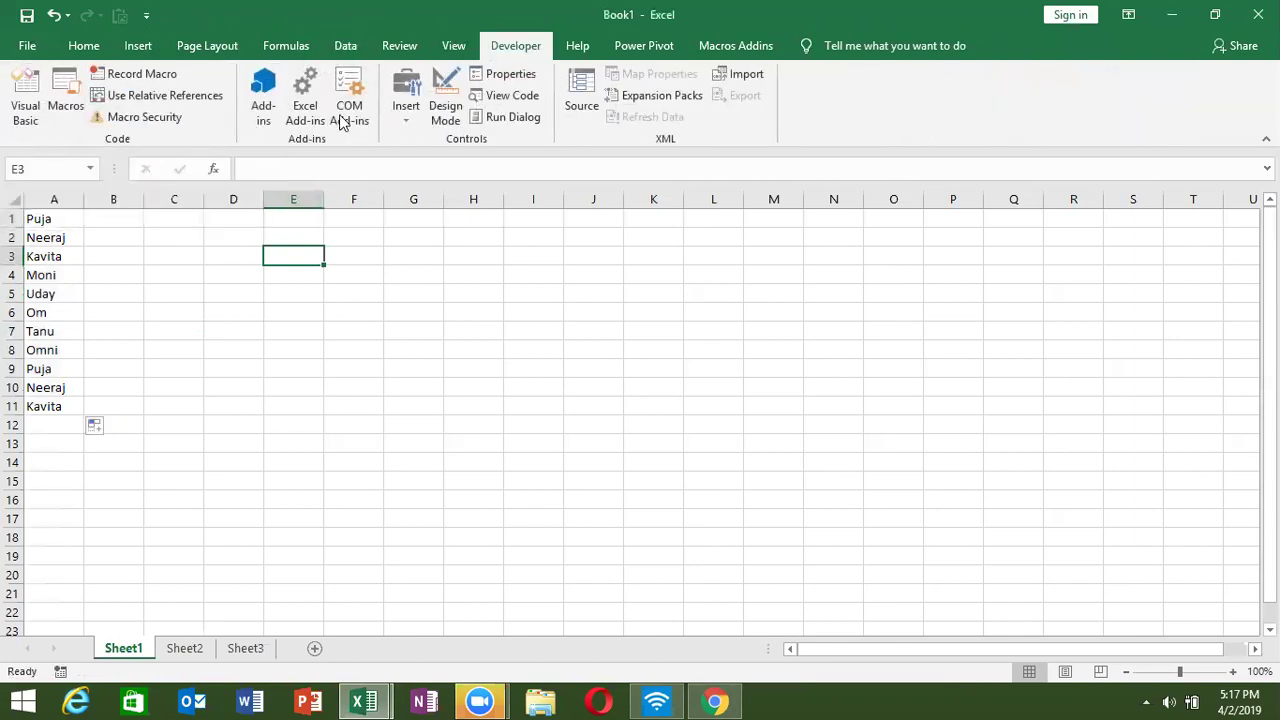
left_click(30, 105)
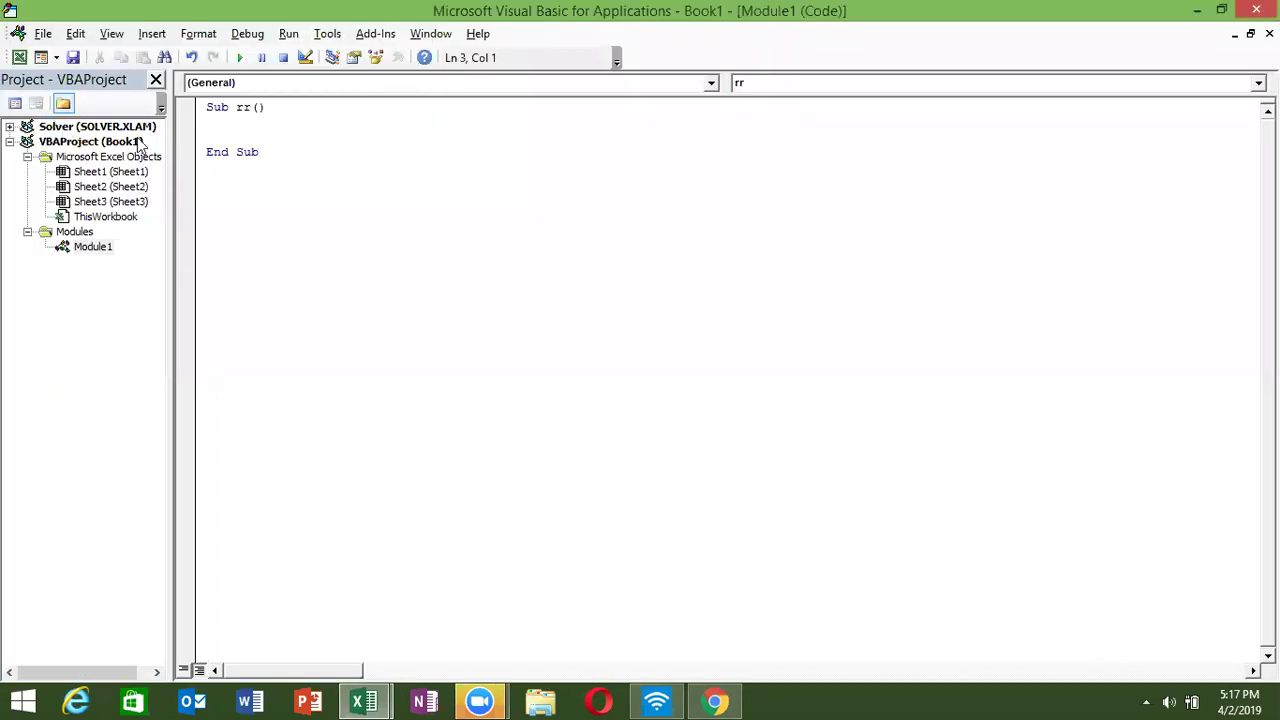
- Insert a new UserForm and make it wider and shorter
left_click(152, 33)
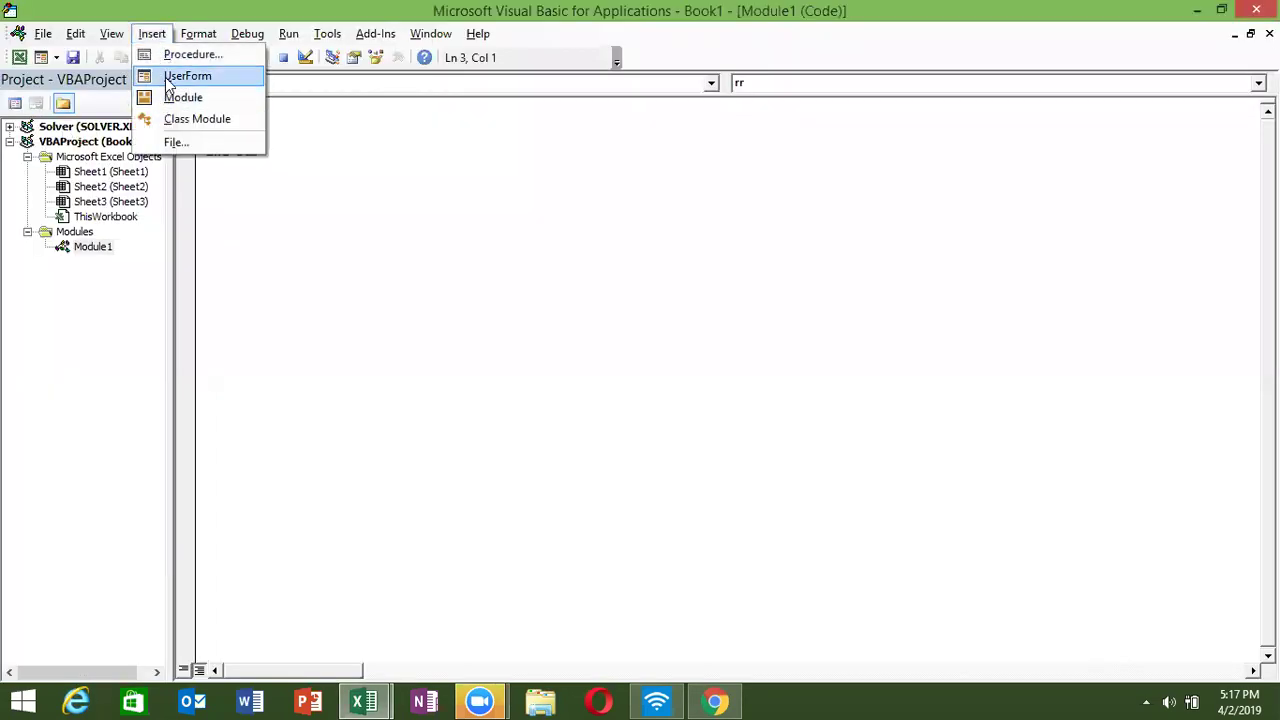
left_click(168, 77)
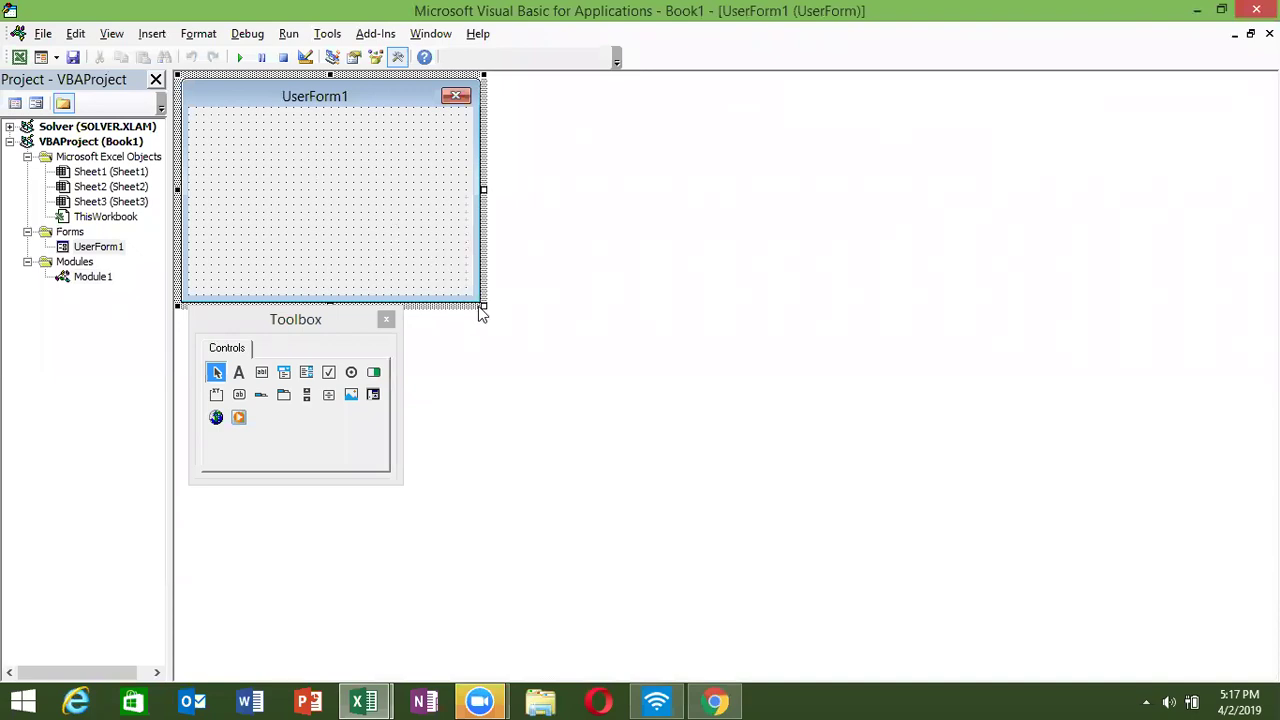
left_click_drag(483, 307, 571, 281)
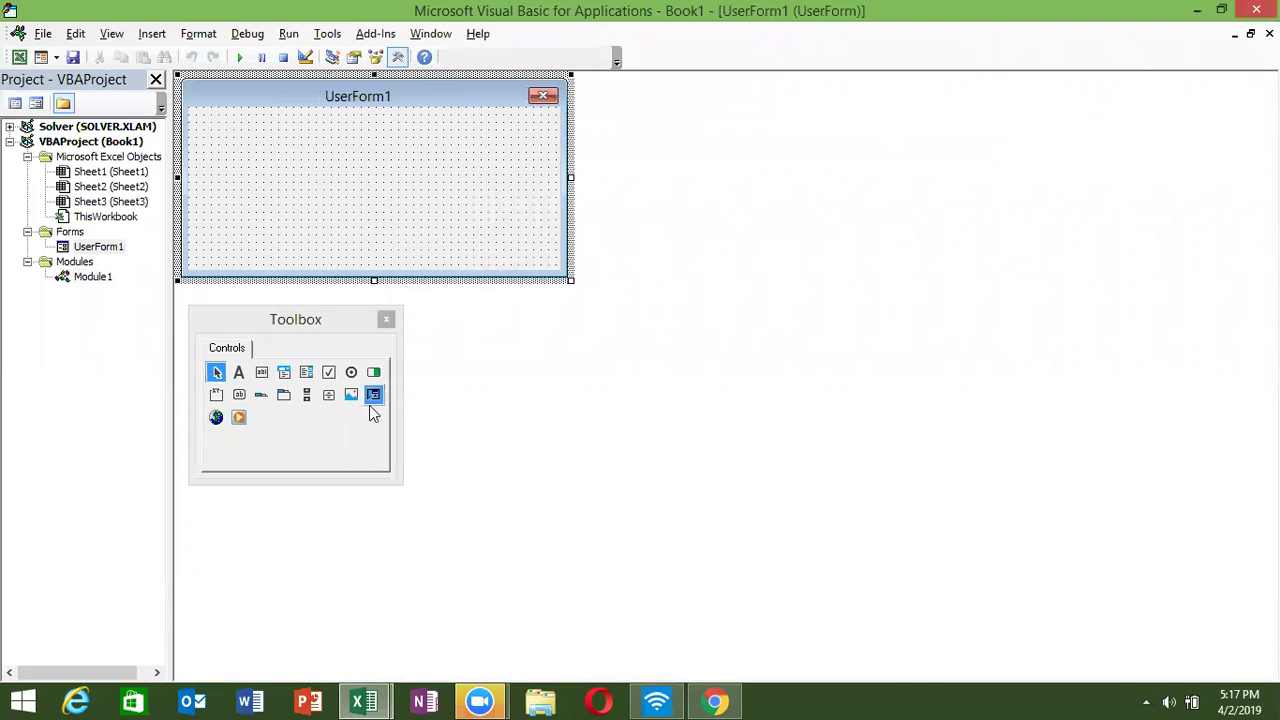
- Draw a ListBox near the form's top left and open the form's Click code
left_click(307, 376)
mouse_move(211, 130)
left_mouse_down()
mouse_move(461, 188)
mouse_move(481, 243)
left_mouse_up()
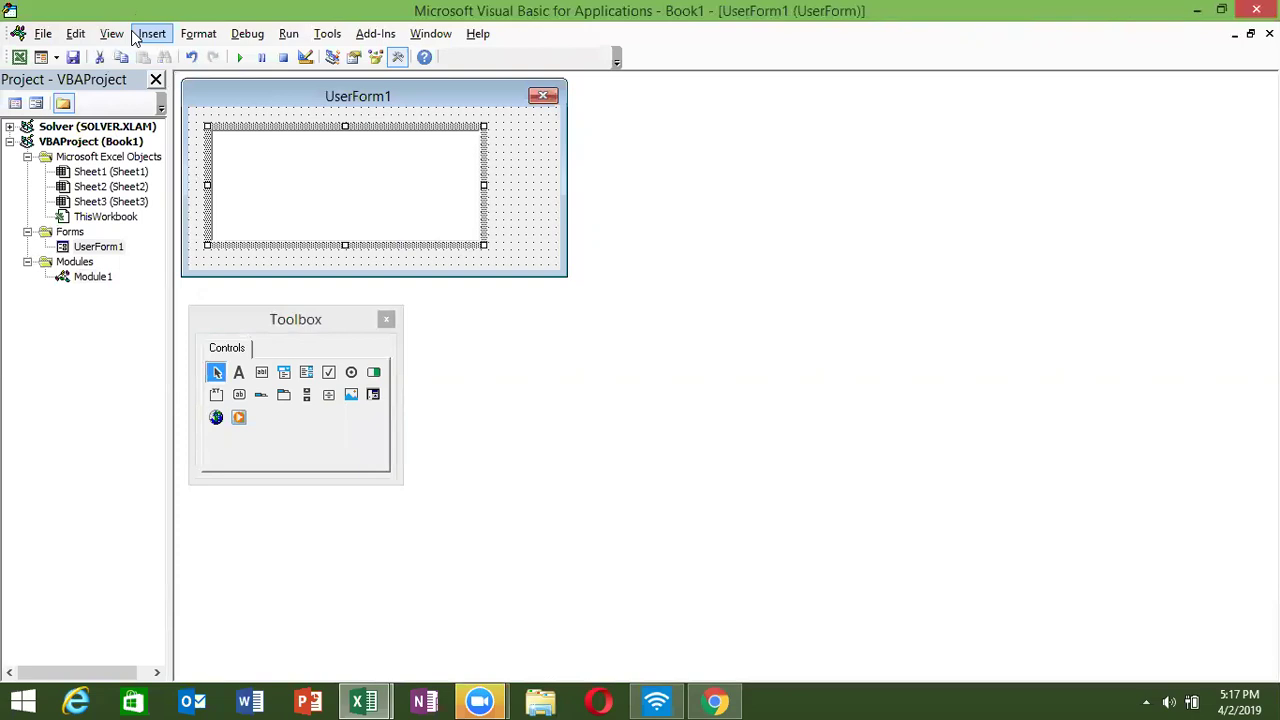
left_click(527, 180)
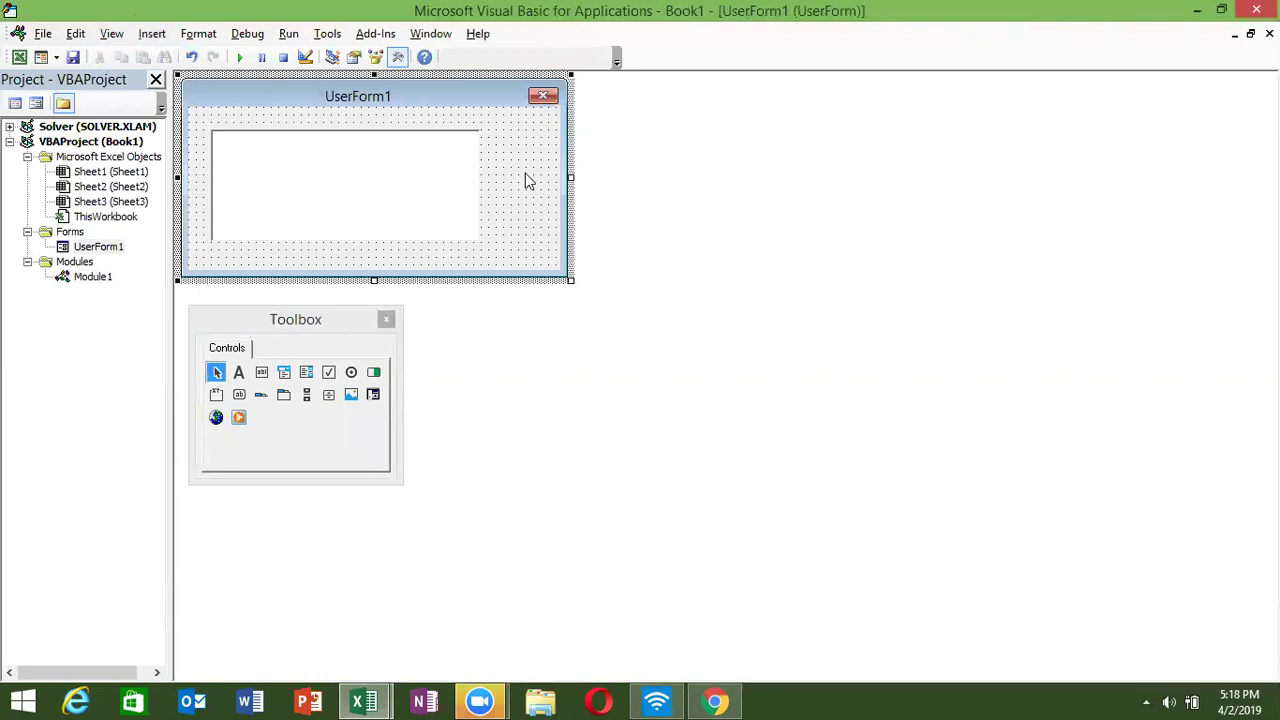
left_click(395, 187)
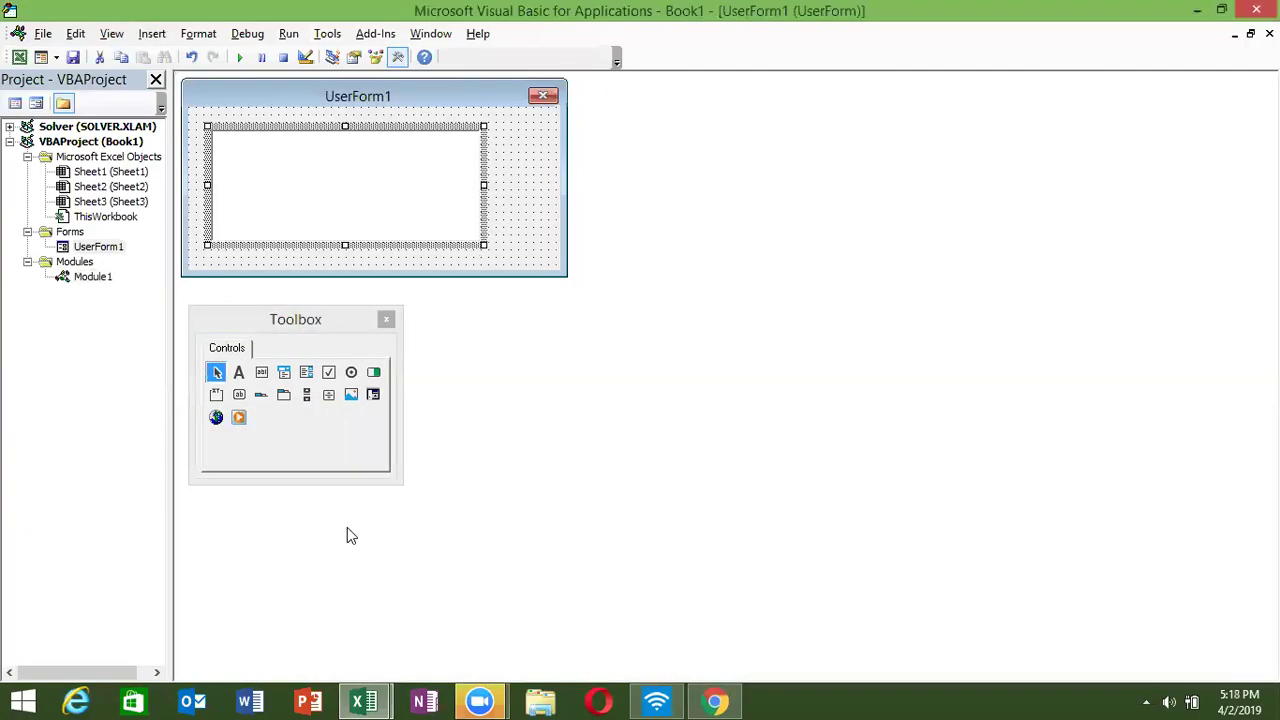
left_click(532, 231)
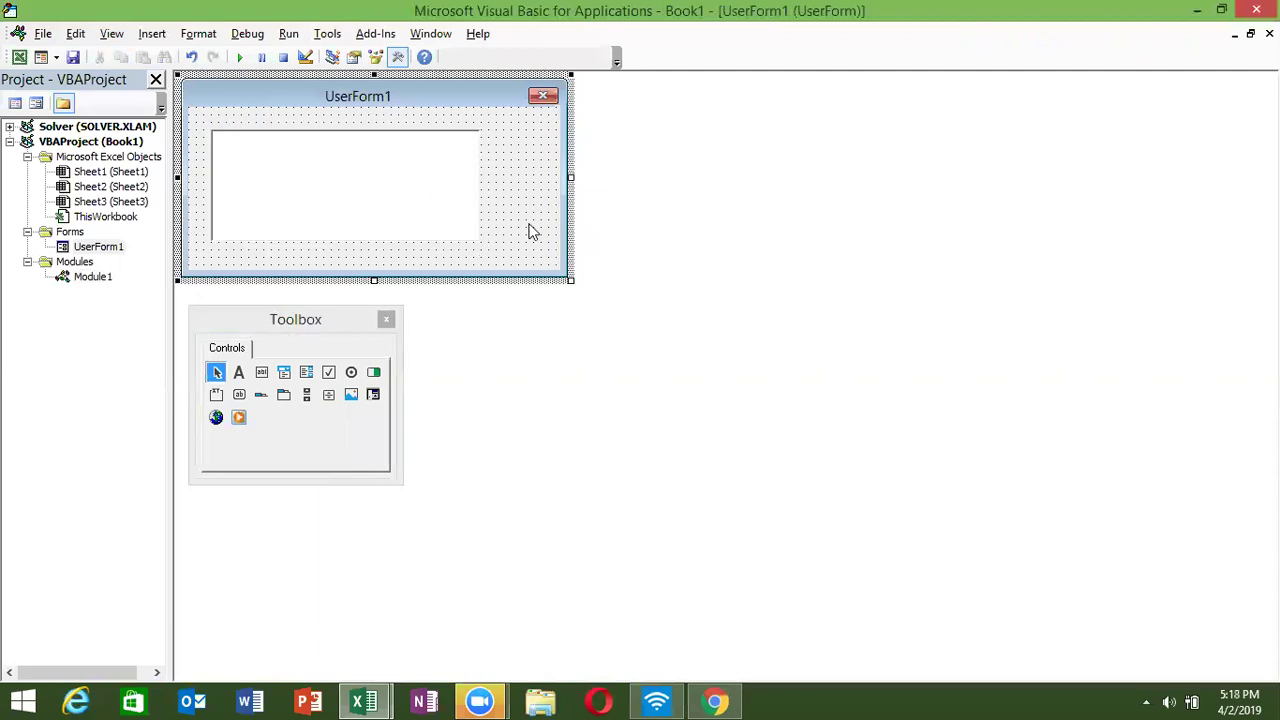
double_click(505, 160)
- Add a UserForm_Initialize procedure headed For i = 1 To Range("A1").End(xlUp).Row
left_click(802, 92)
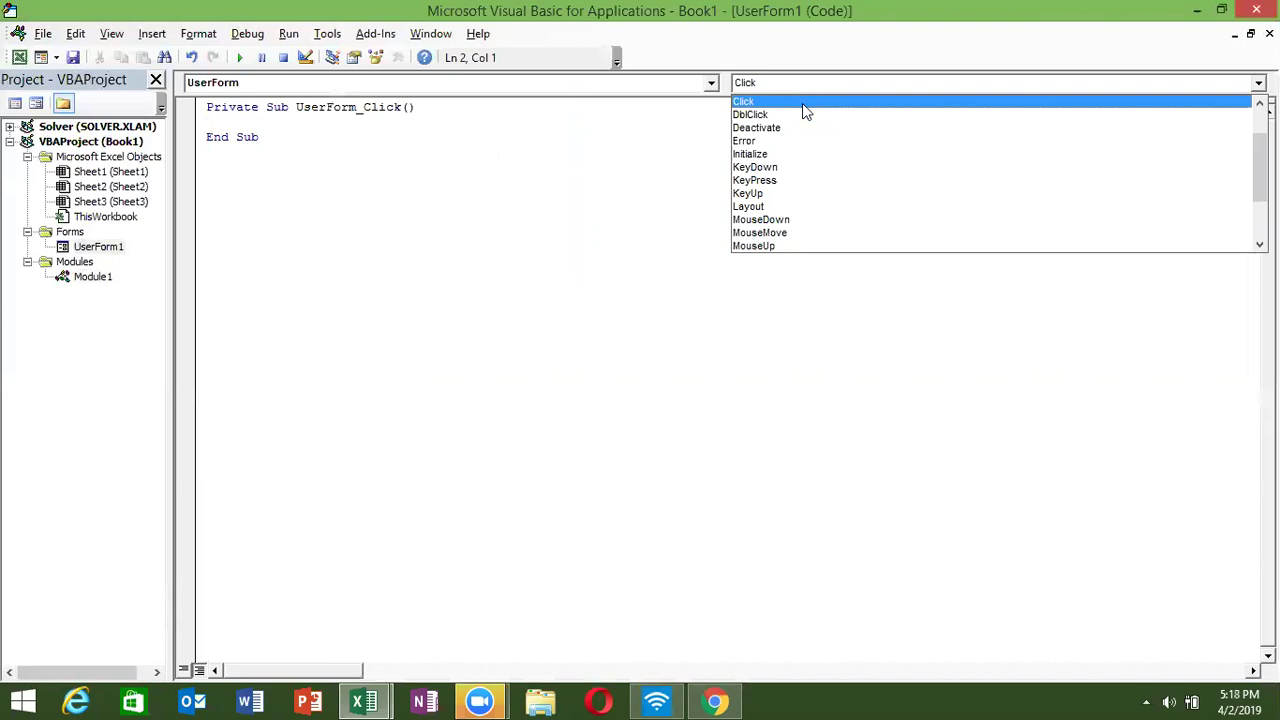
left_click(802, 157)
key("Return")
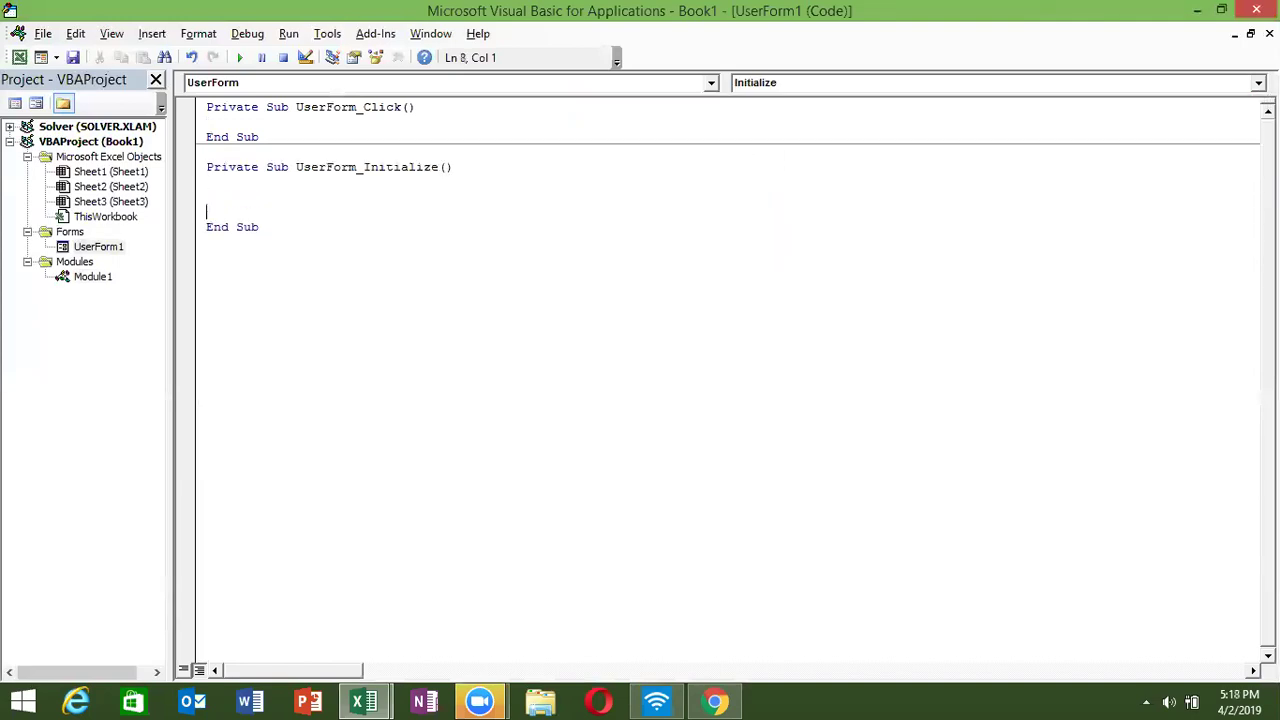
type("for i ")
type("= 1 to ")
type("range")
type("(A")
key("BackSpace")
type("\"A")
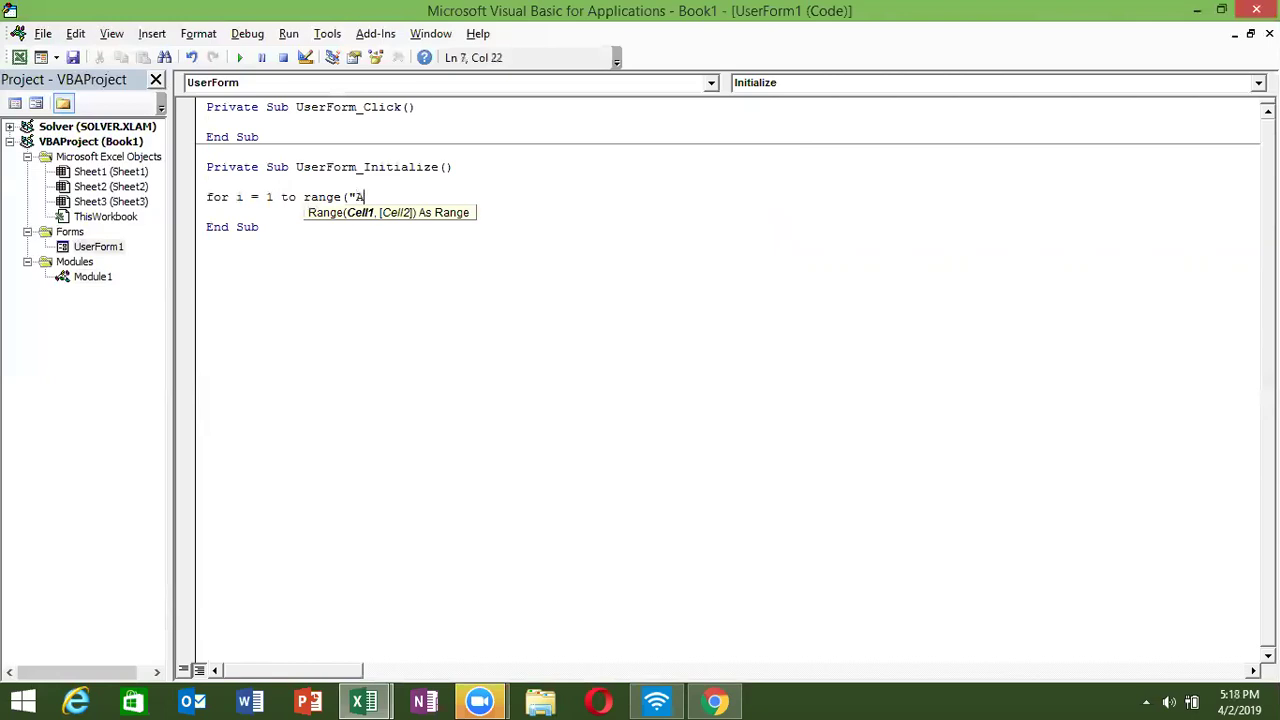
type("1\")")
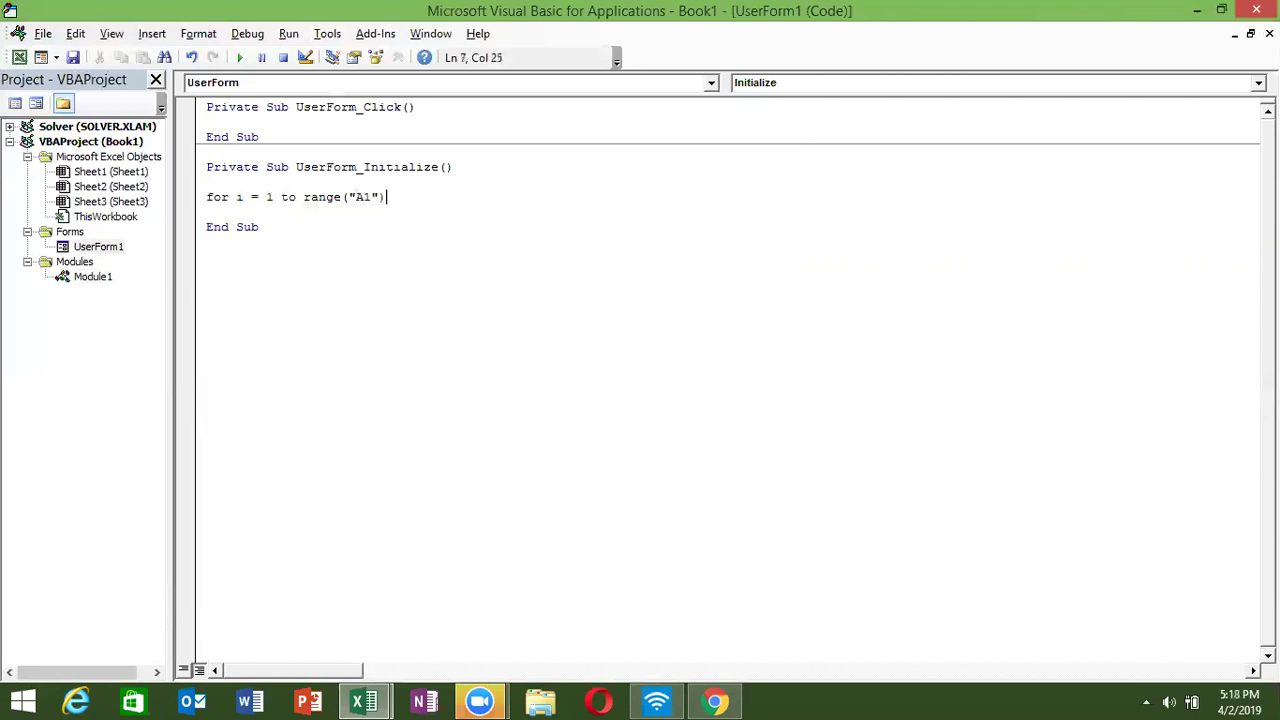
type(".end")
key("Tab")
type("(")
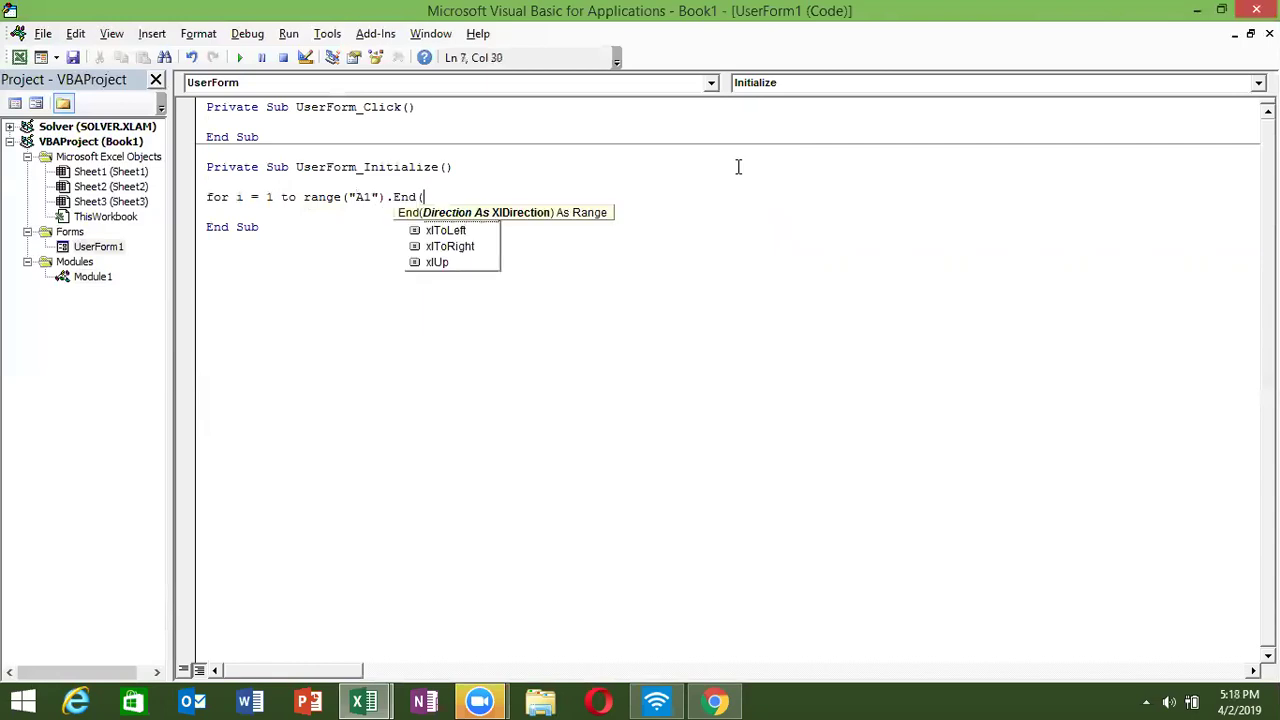
key("Down")
key("Down")
key("Tab")
type(")")
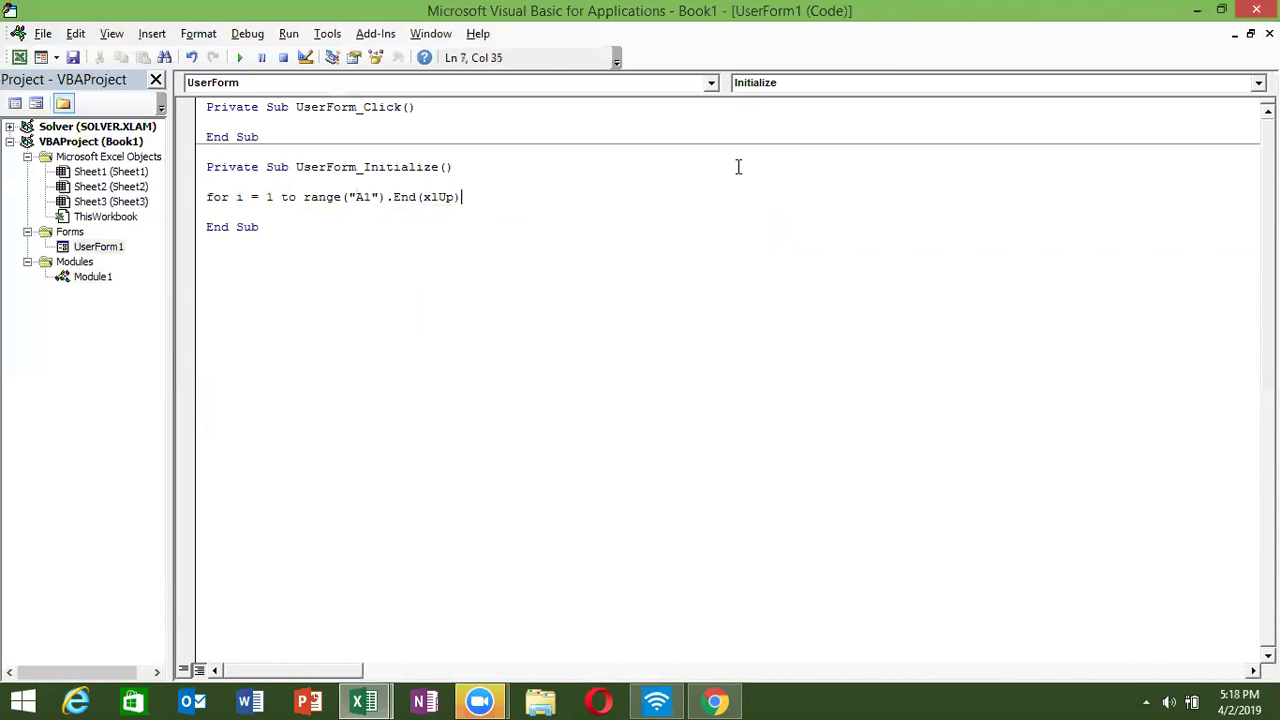
type(".")
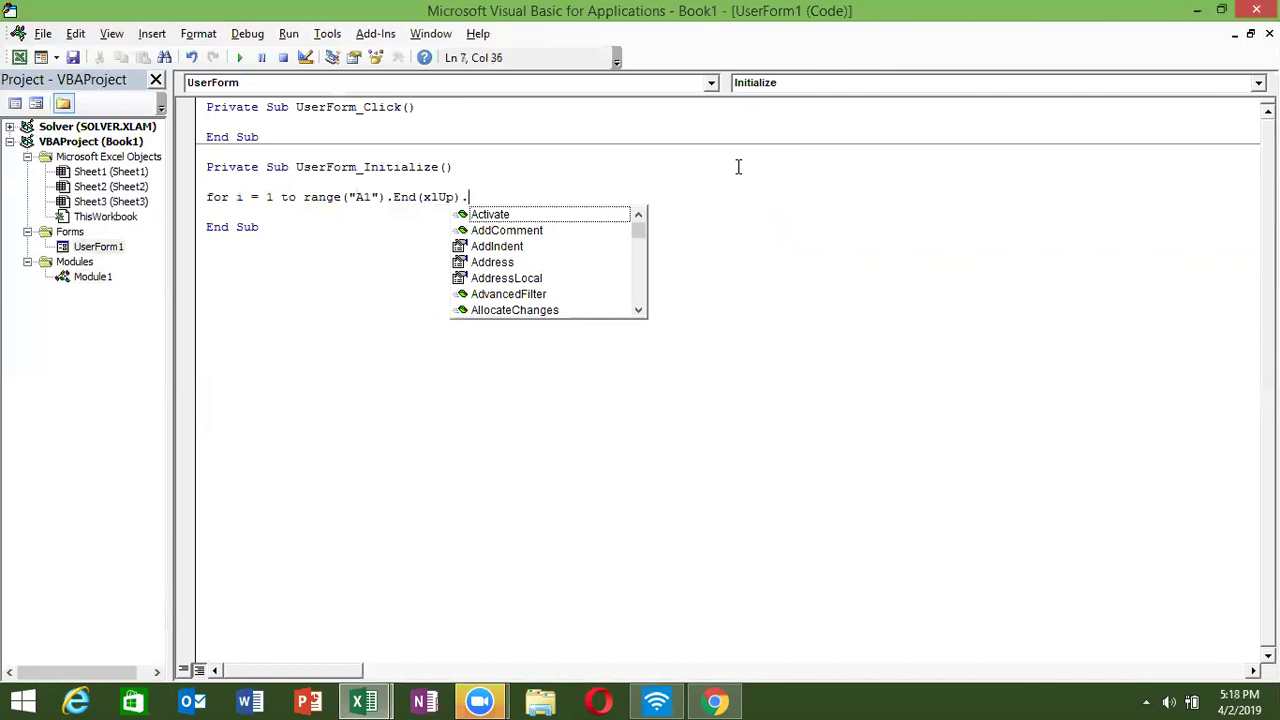
type("row")
key("Tab")
key("Return")
key("Return")
- Add Next i with body Me.ListBox1.AddItem Range("A" & i).Value, then run the form
key("Return")
type("next i")
key("Home")
key("Return")
key("Return")
key("Up")
key("Up")
type("me.li")
key("Tab")
type(".a")
key("Tab")
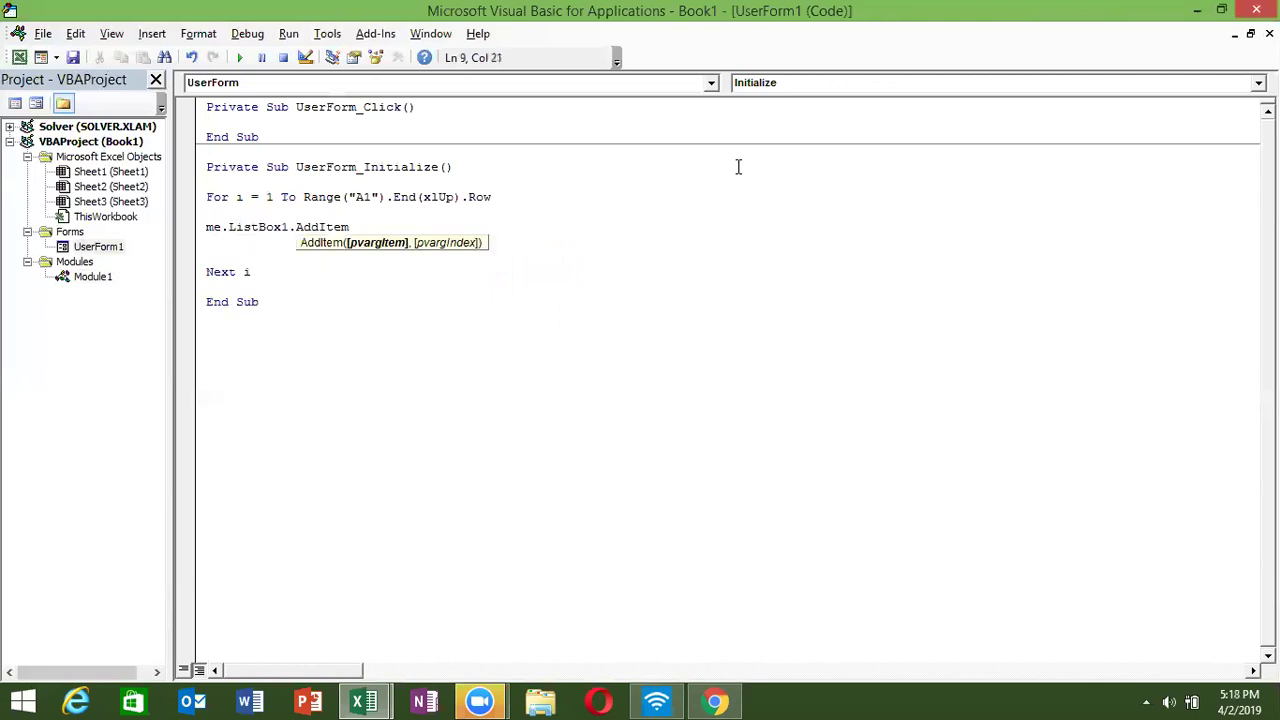
type("ran ge")
key("BackSpace")
key("BackSpace")
key("BackSpace")
type("ge(")
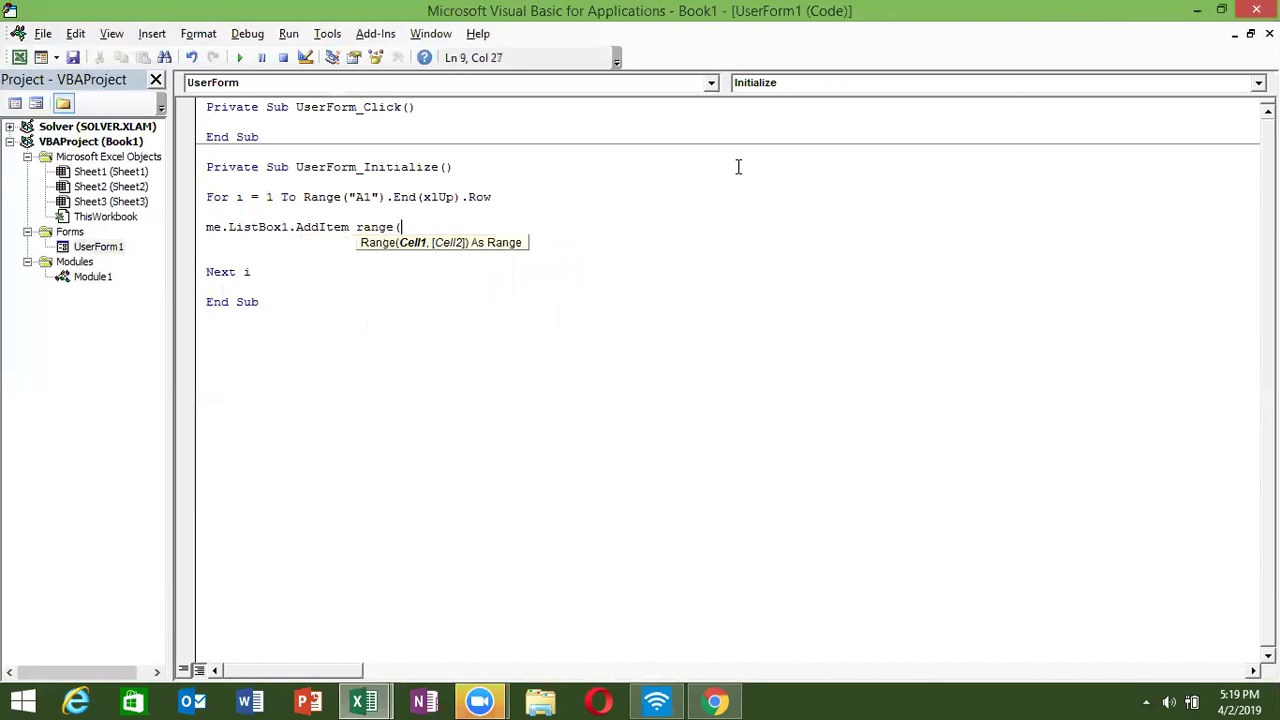
type("\"A\" &i")
type(").v")
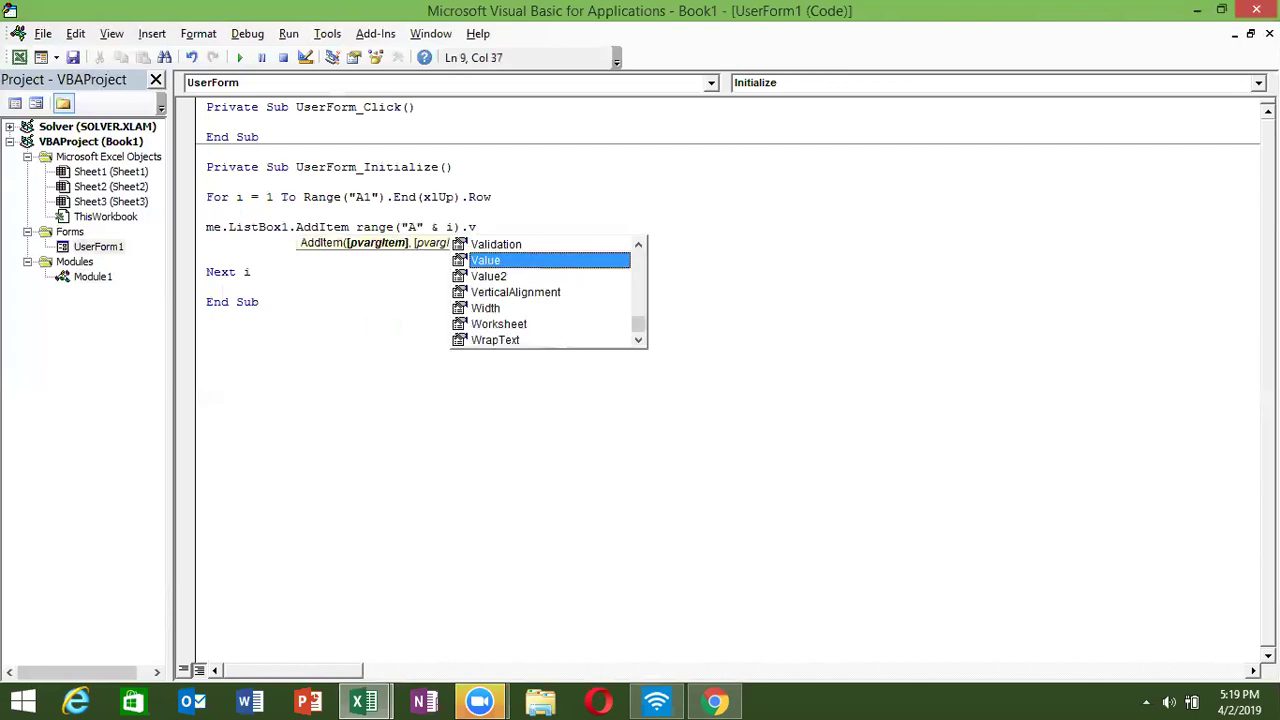
key("Tab")
key("Return")
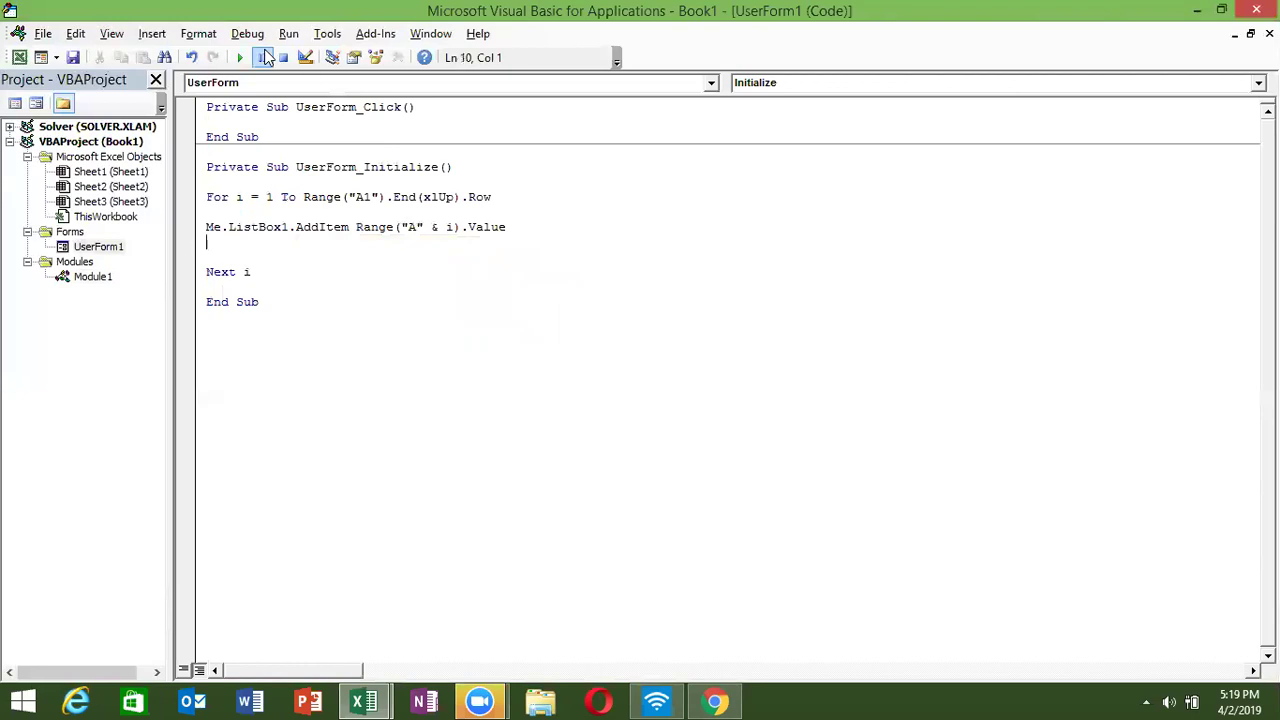
left_click(239, 57)
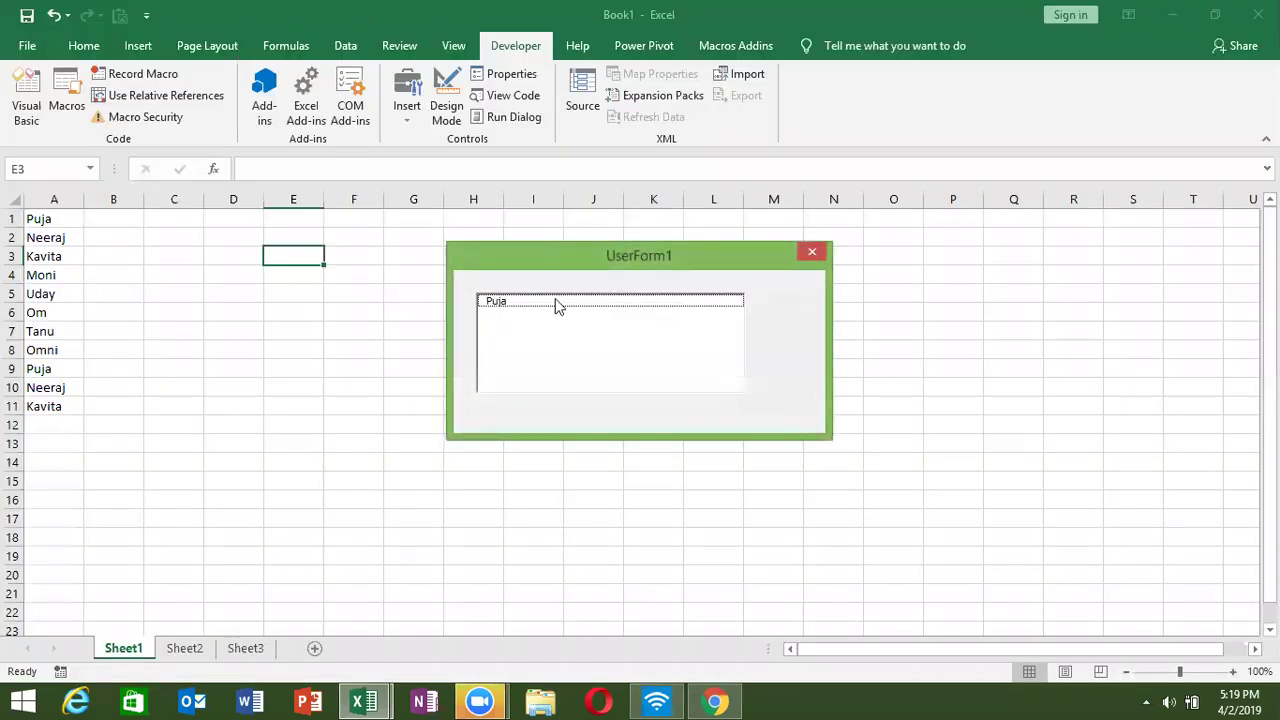
- Close the test form, check column A, and remove the 1 from A1 in the loop limit
left_click(810, 256)
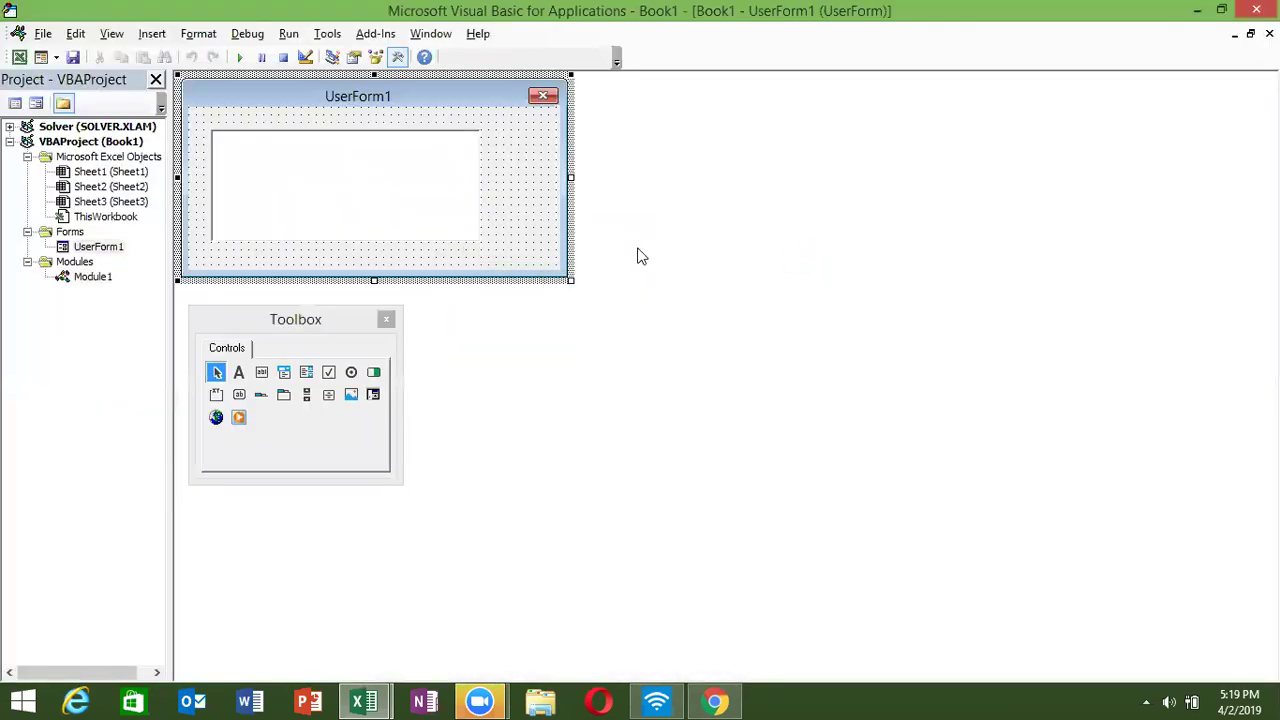
key("alt+F11")
key("alt+F11")
key("alt+F11")
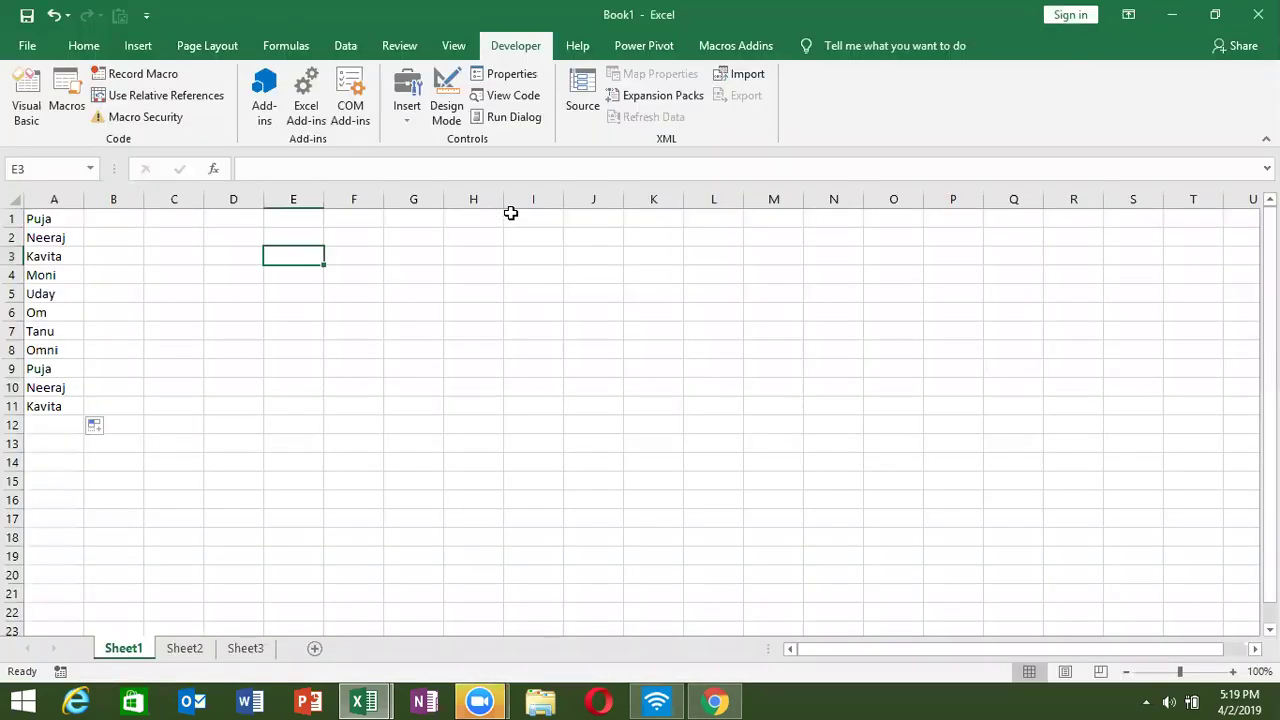
key("alt+F11")
key("F7")
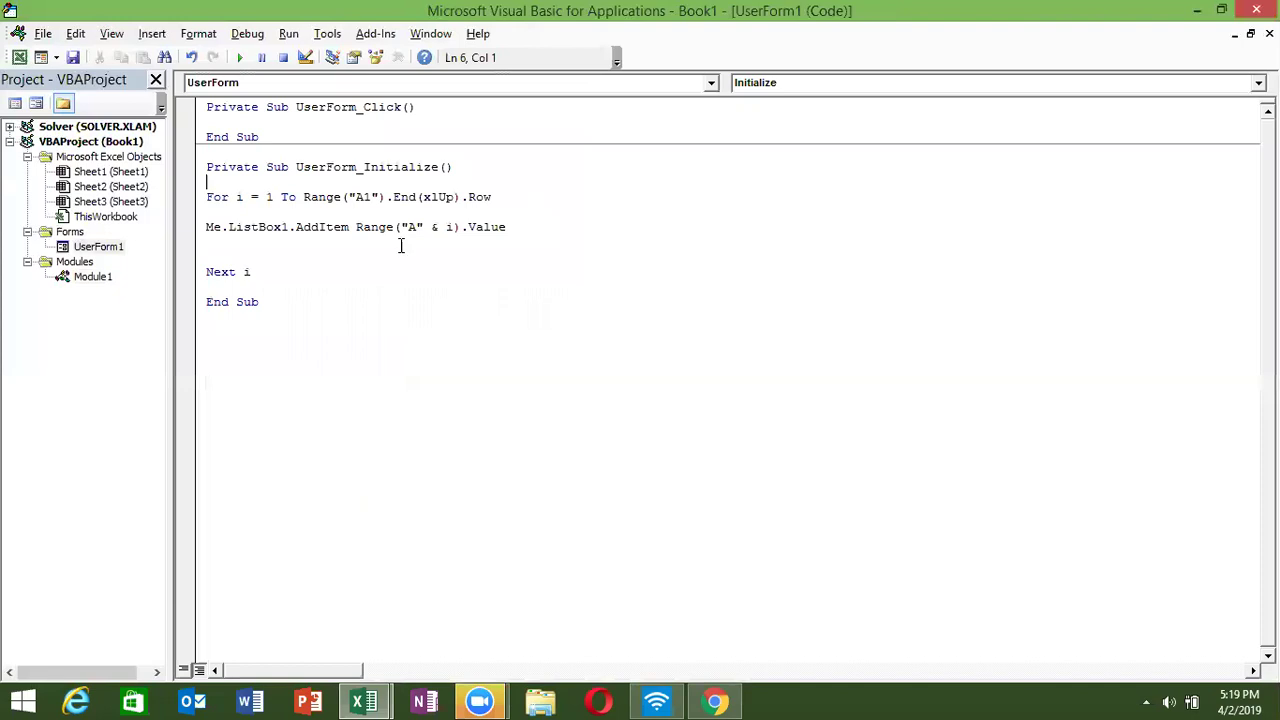
left_click(375, 197)
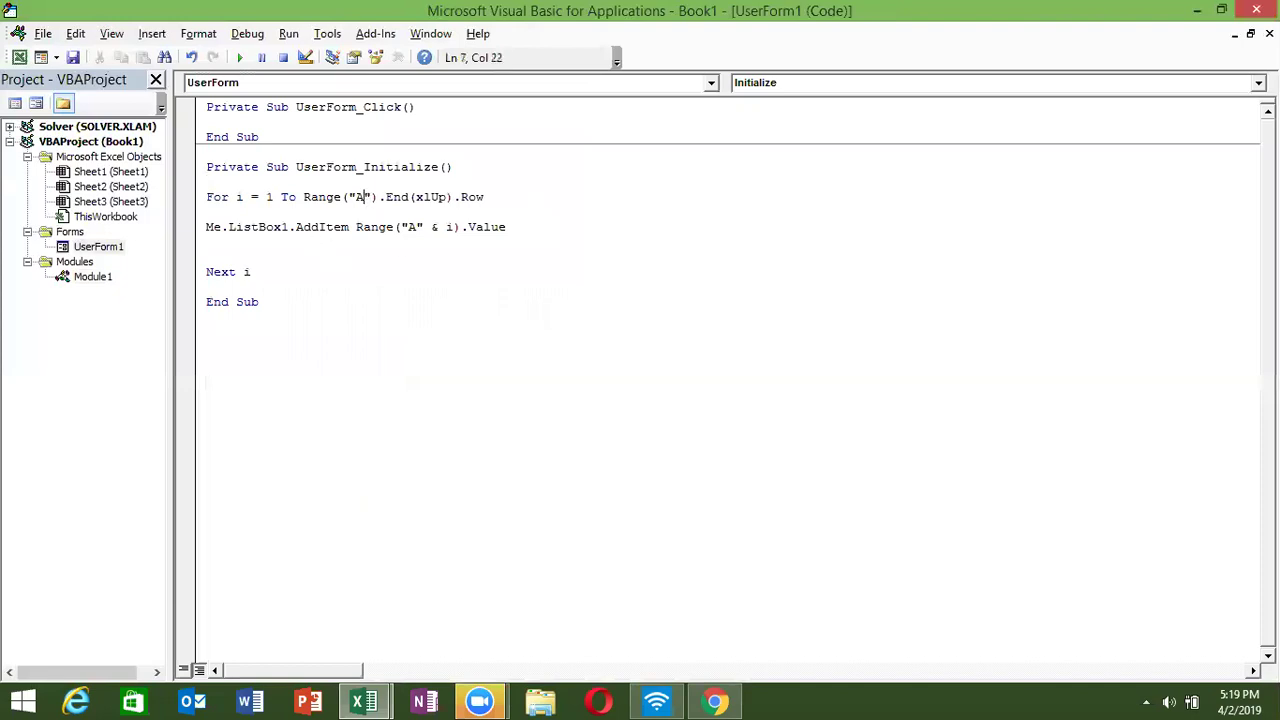
type("+")
key("BackSpace")
- Make the loop limit A65000, run the form, and scroll the list through to Kavita
type("65000")
left_click(378, 271)
left_click(241, 58)
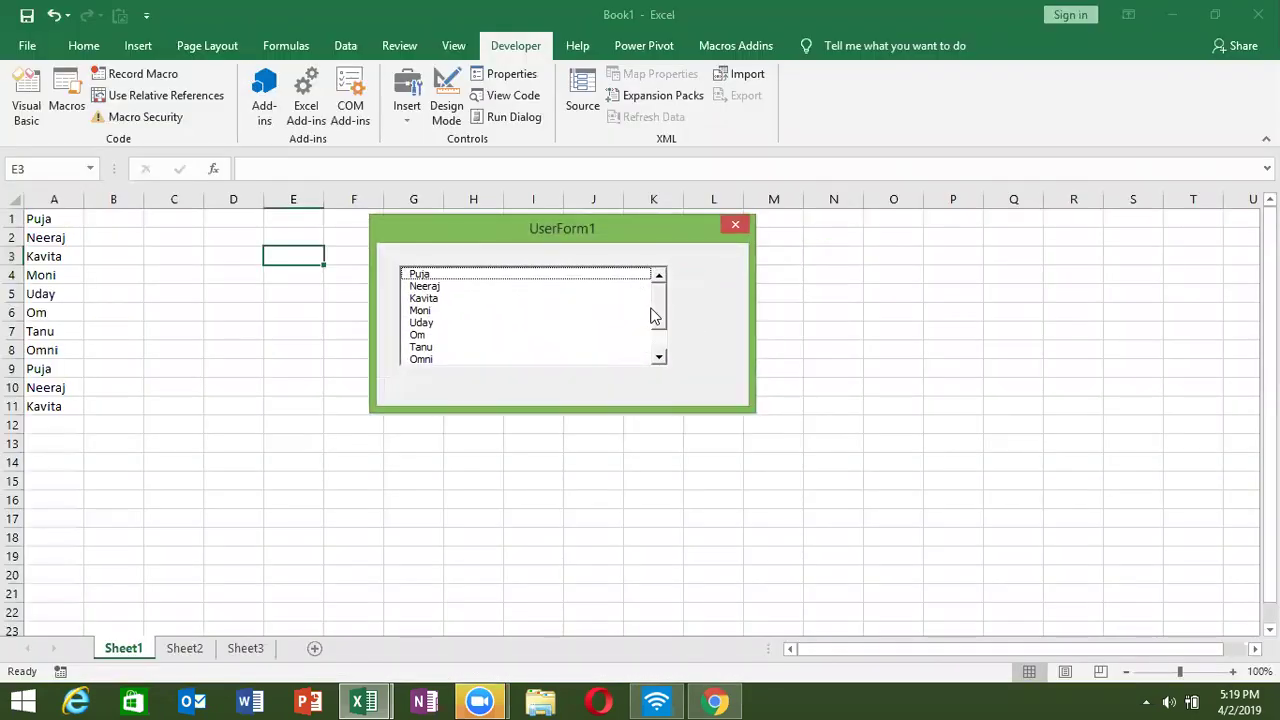
left_click_drag(659, 312, 655, 308)
left_click(663, 327)
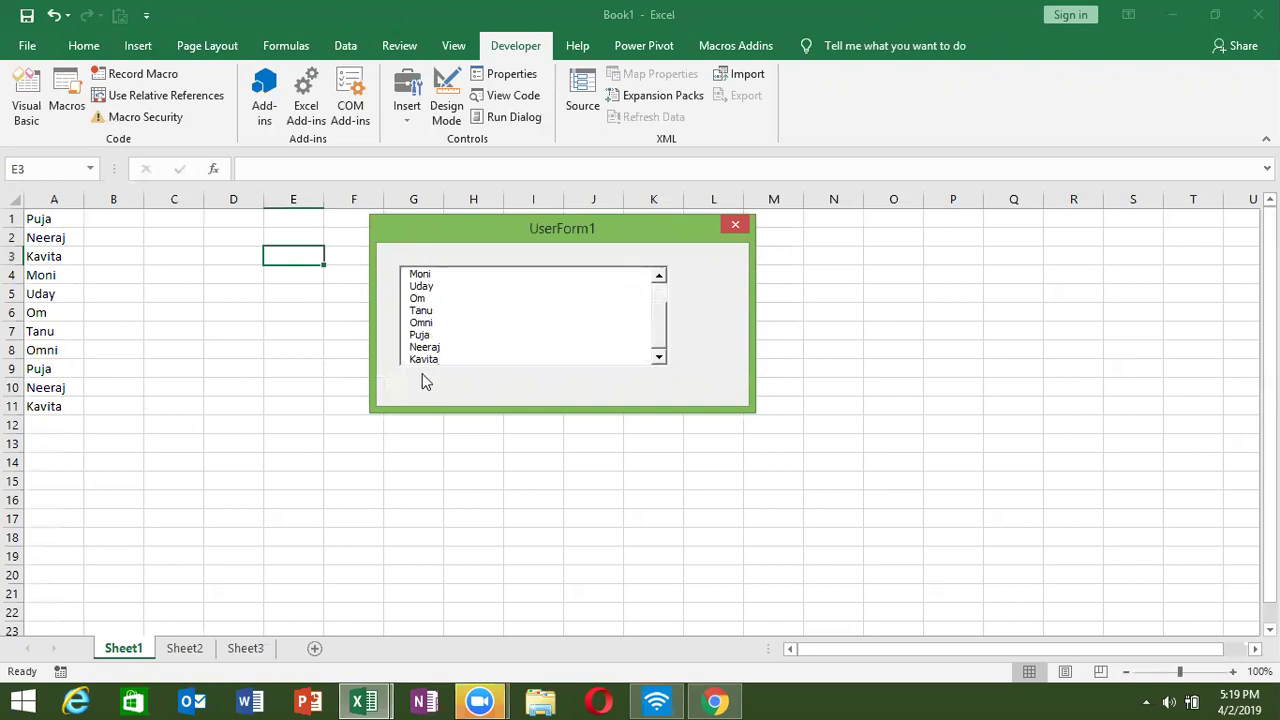
left_click(428, 360)
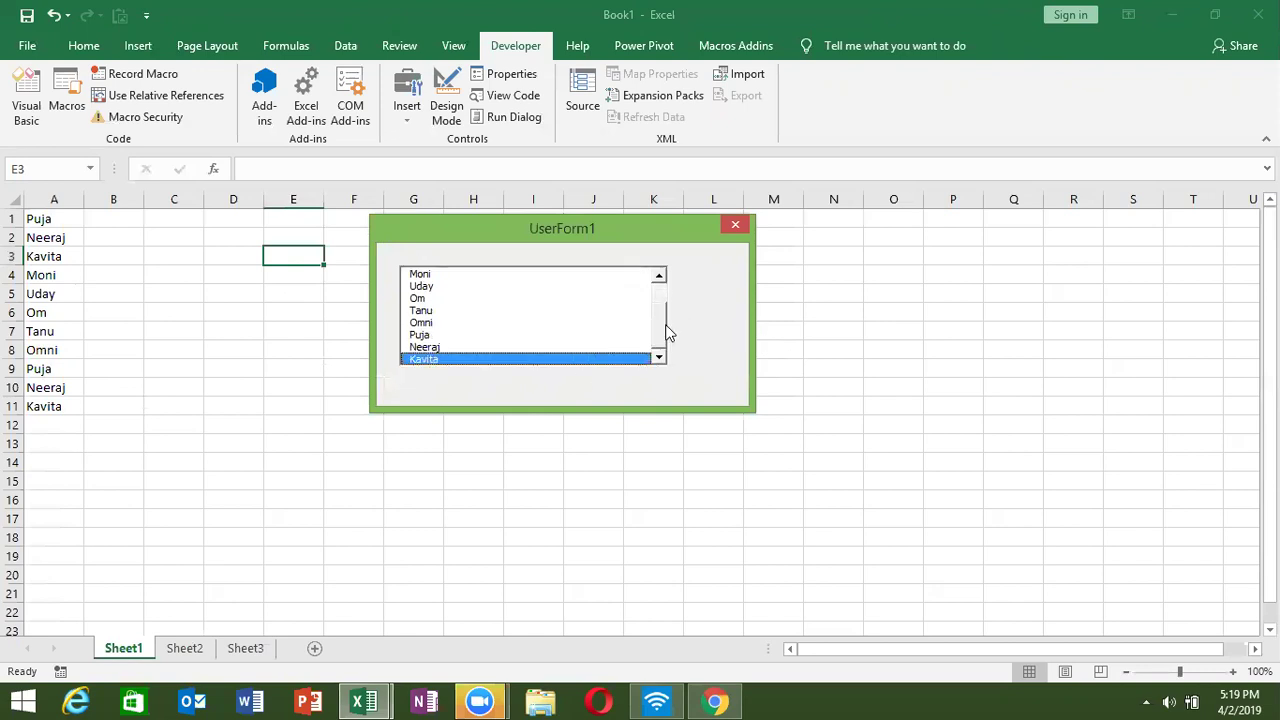
left_click_drag(664, 334, 660, 292)
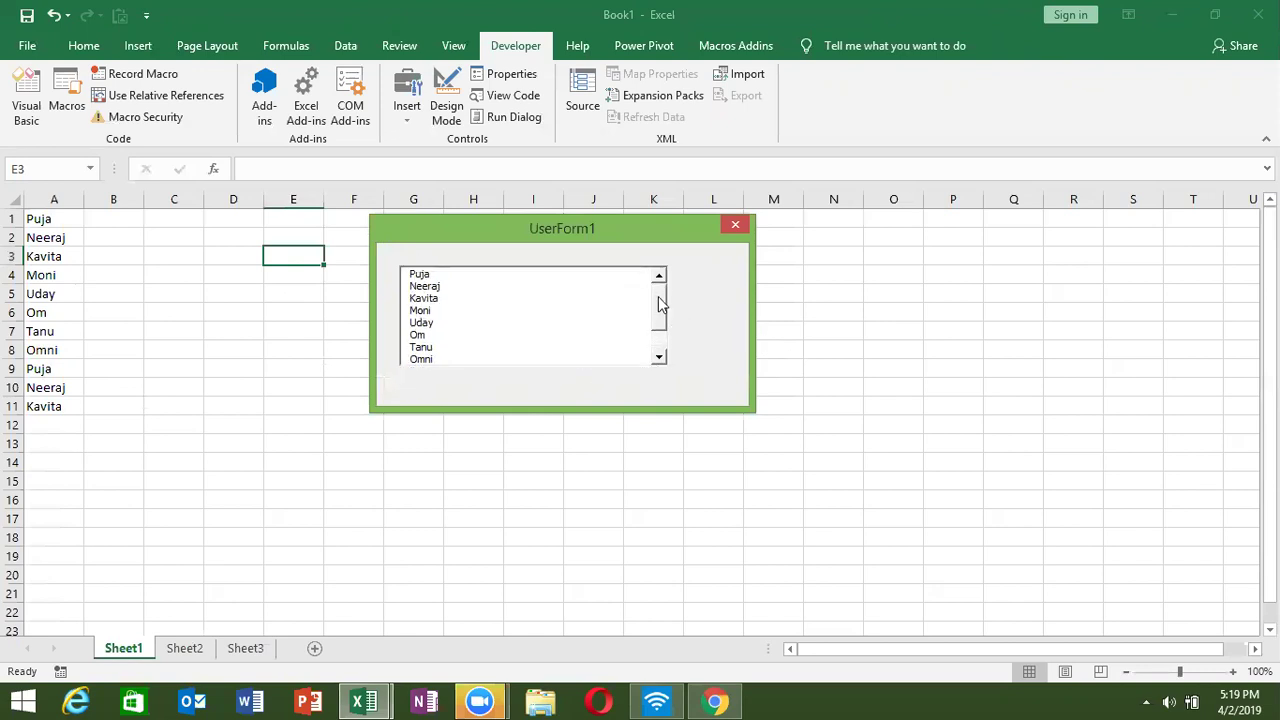
left_click(736, 224)
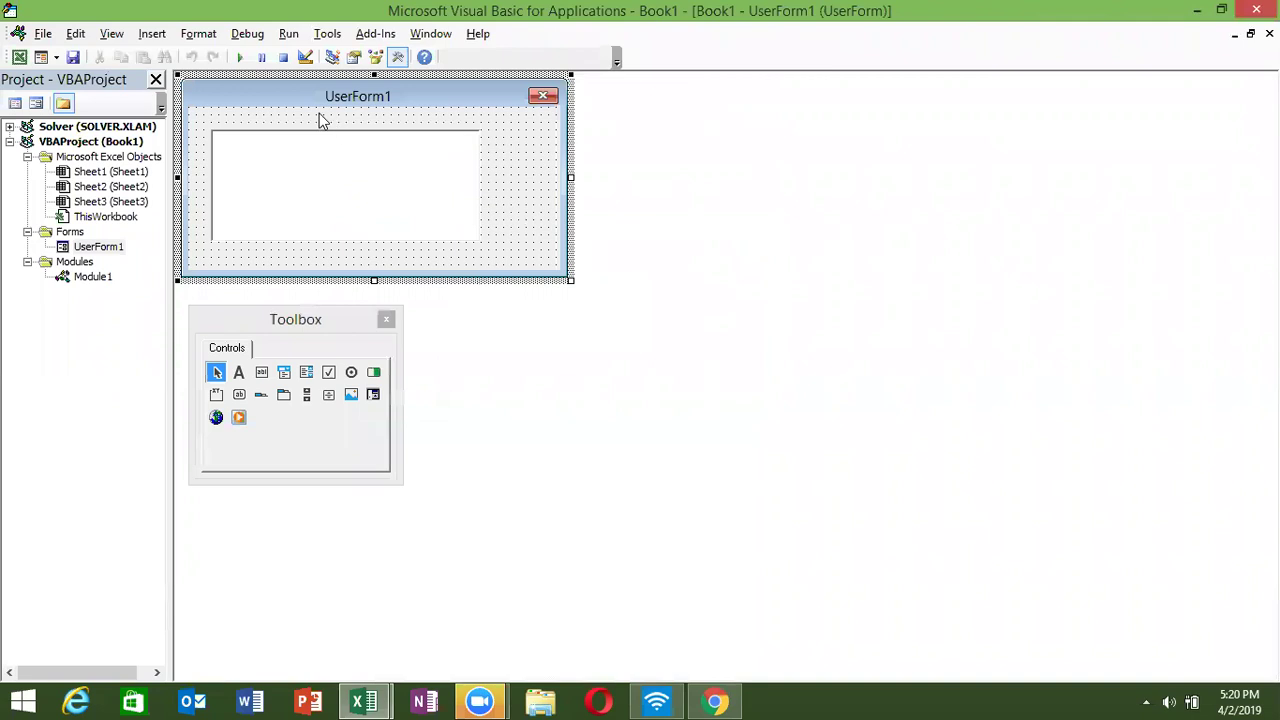
- Rerun the form to recheck the list, reopen its code, then show the desktop
left_click(241, 57)
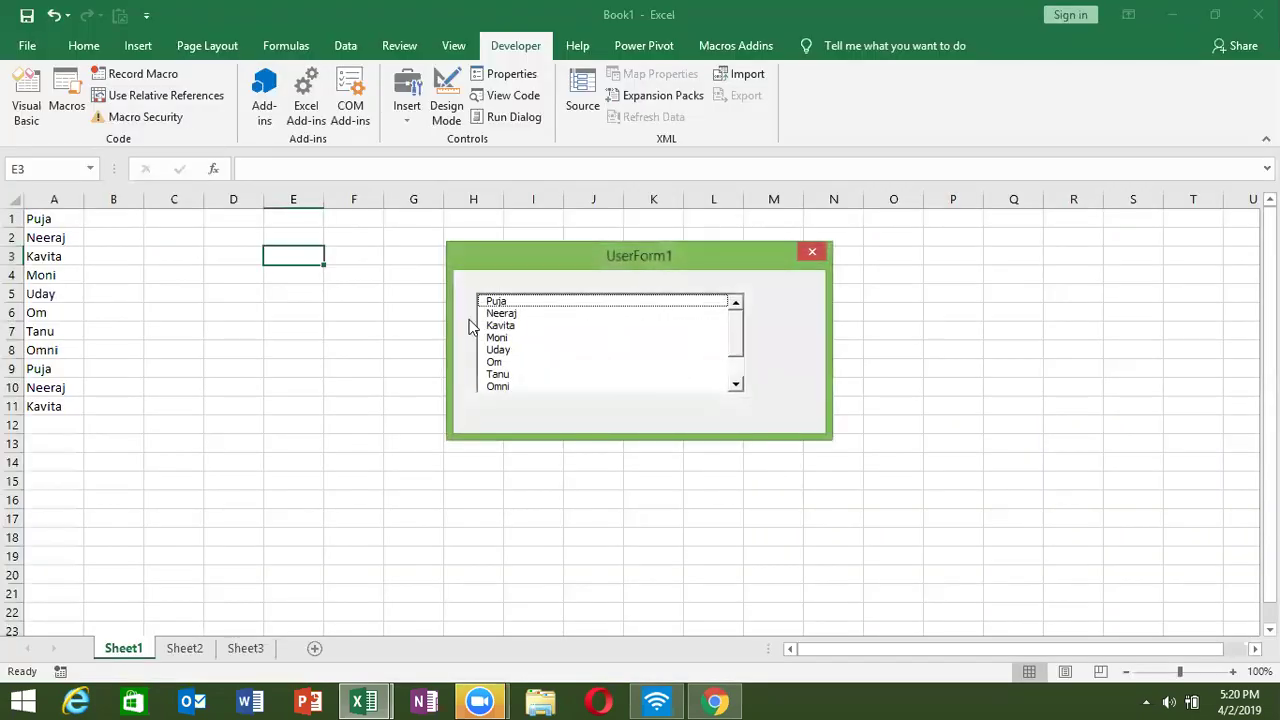
mouse_move(735, 334)
left_mouse_down()
mouse_move(737, 350)
mouse_move(734, 298)
left_mouse_up()
left_click(811, 257)
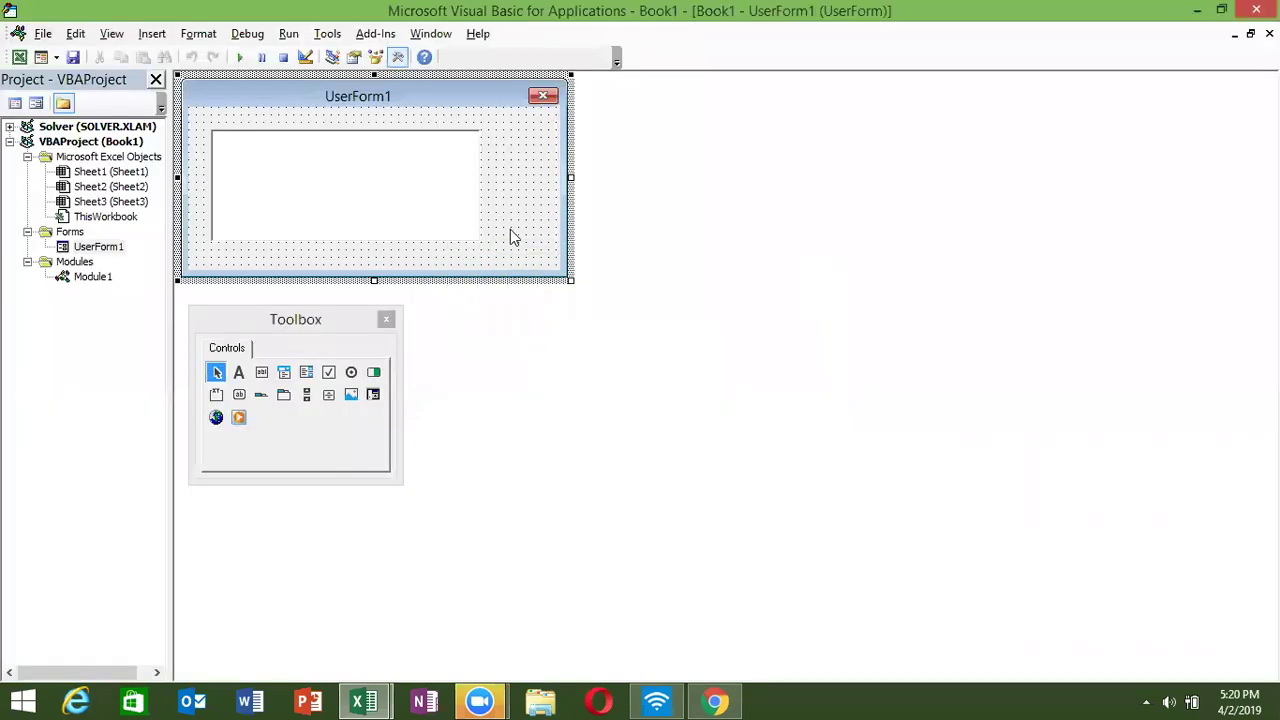
double_click(510, 236)
left_click(398, 294)
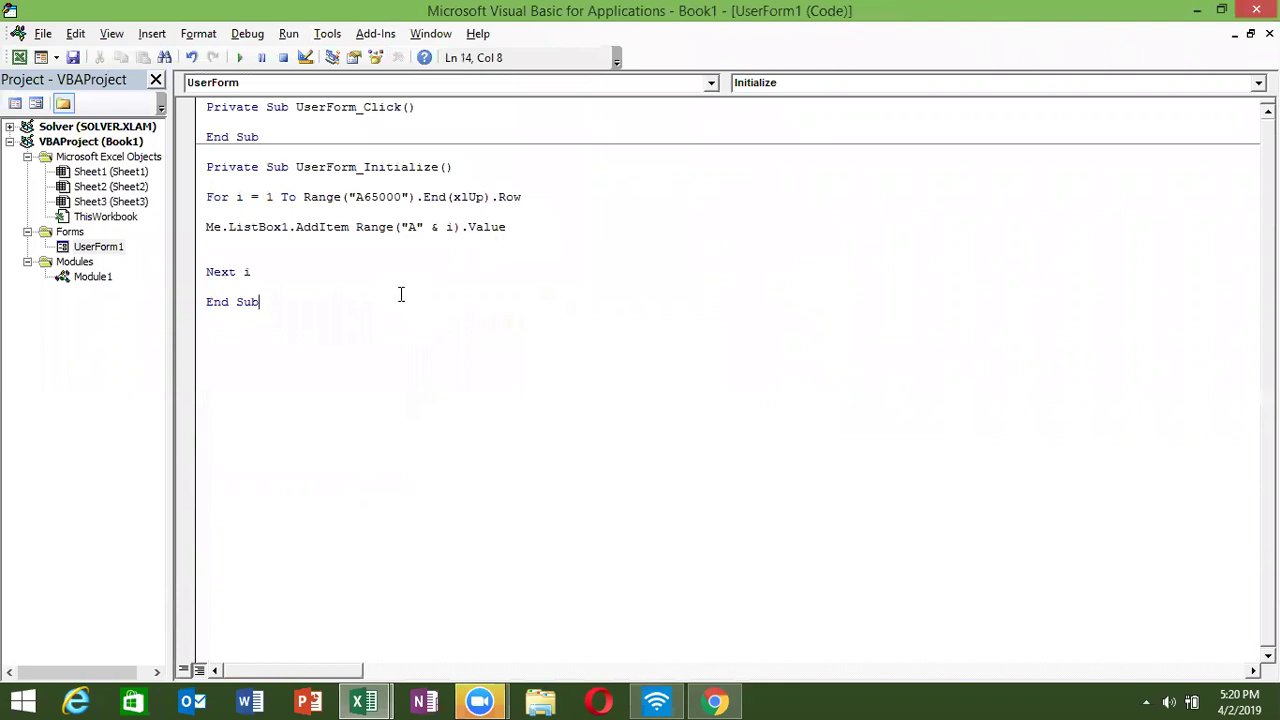
key("super+d")
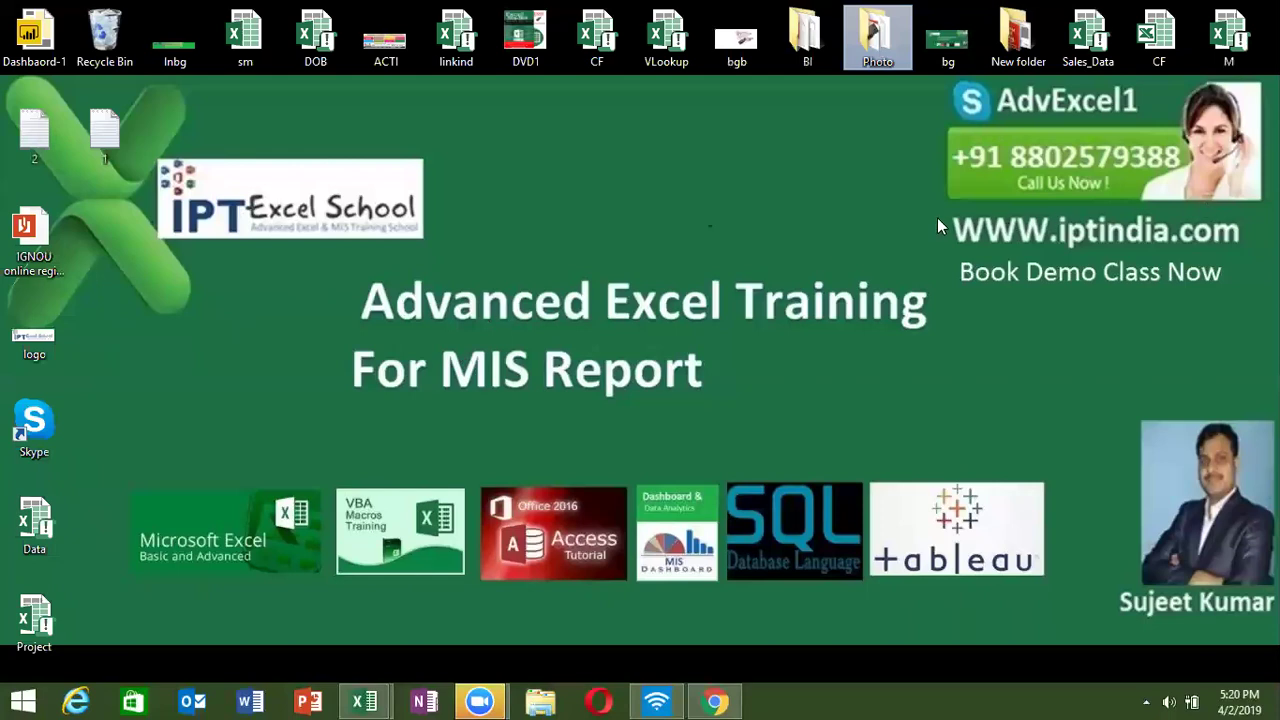
- Restore the VBA editor with UserForm1's code from the Excel taskbar thumbnail
left_click_drag(934, 213, 1268, 250)
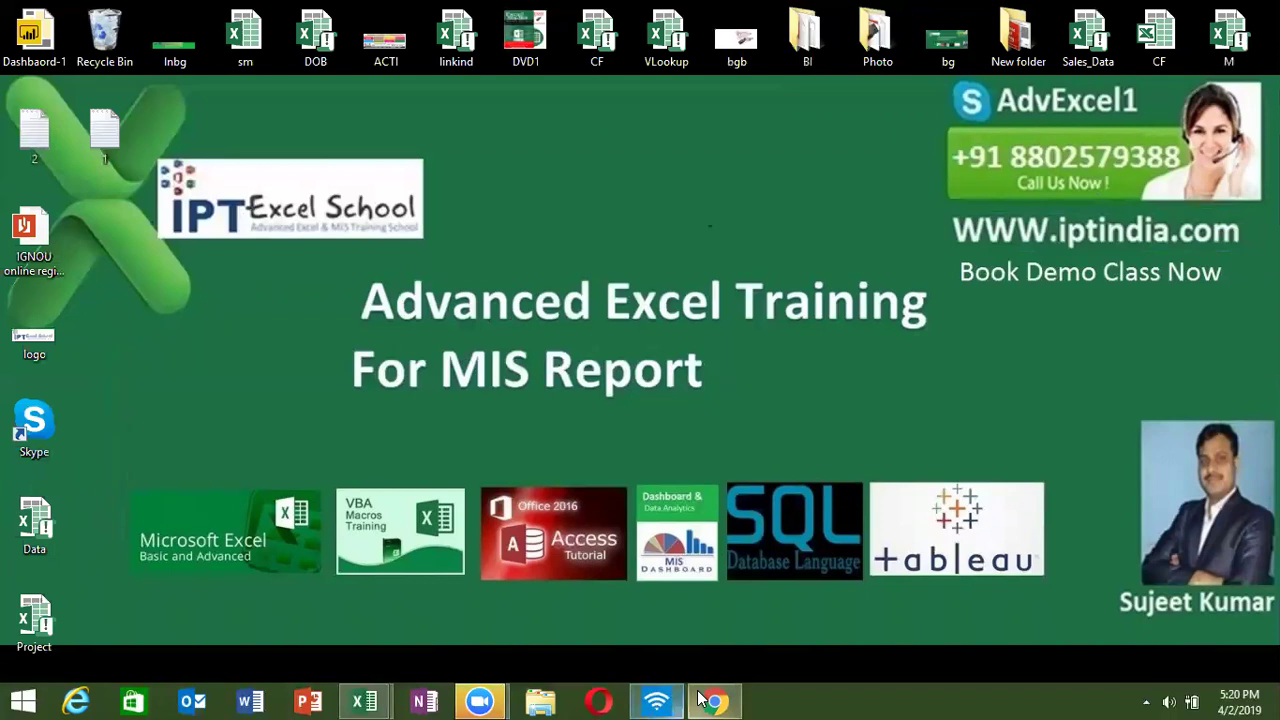
mouse_move(707, 700)
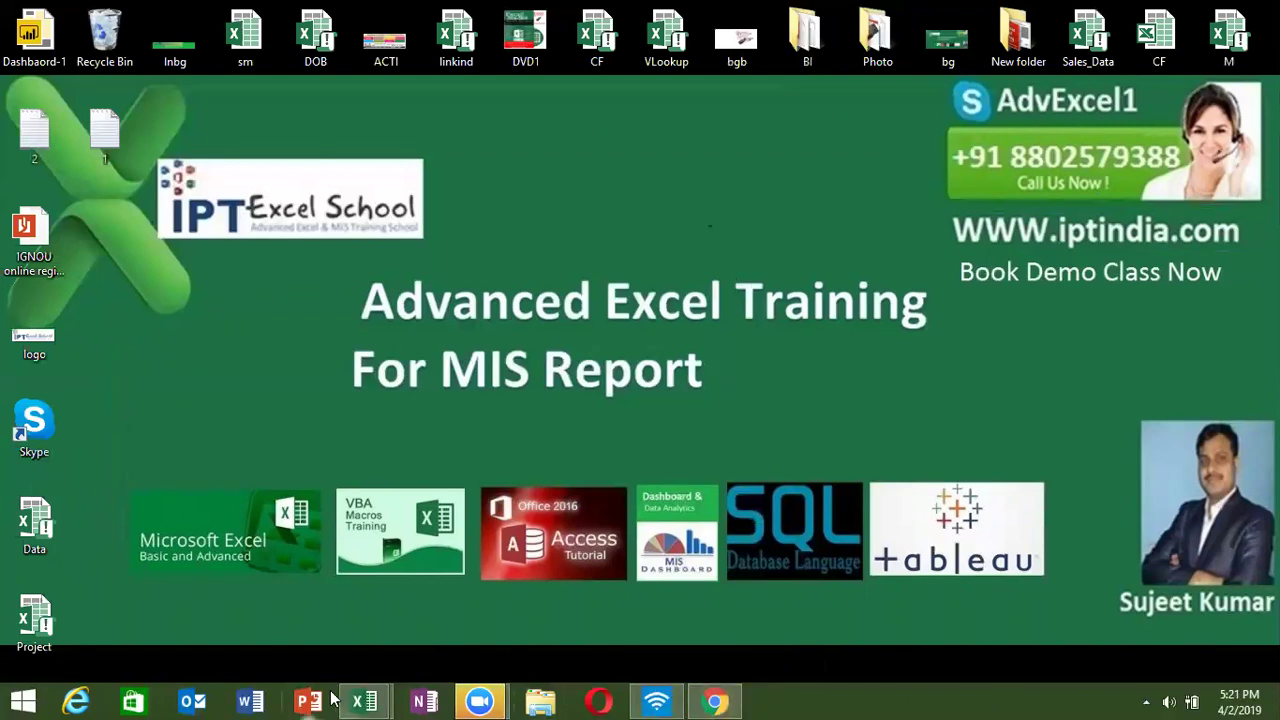
left_click(368, 700)
left_click(412, 614)
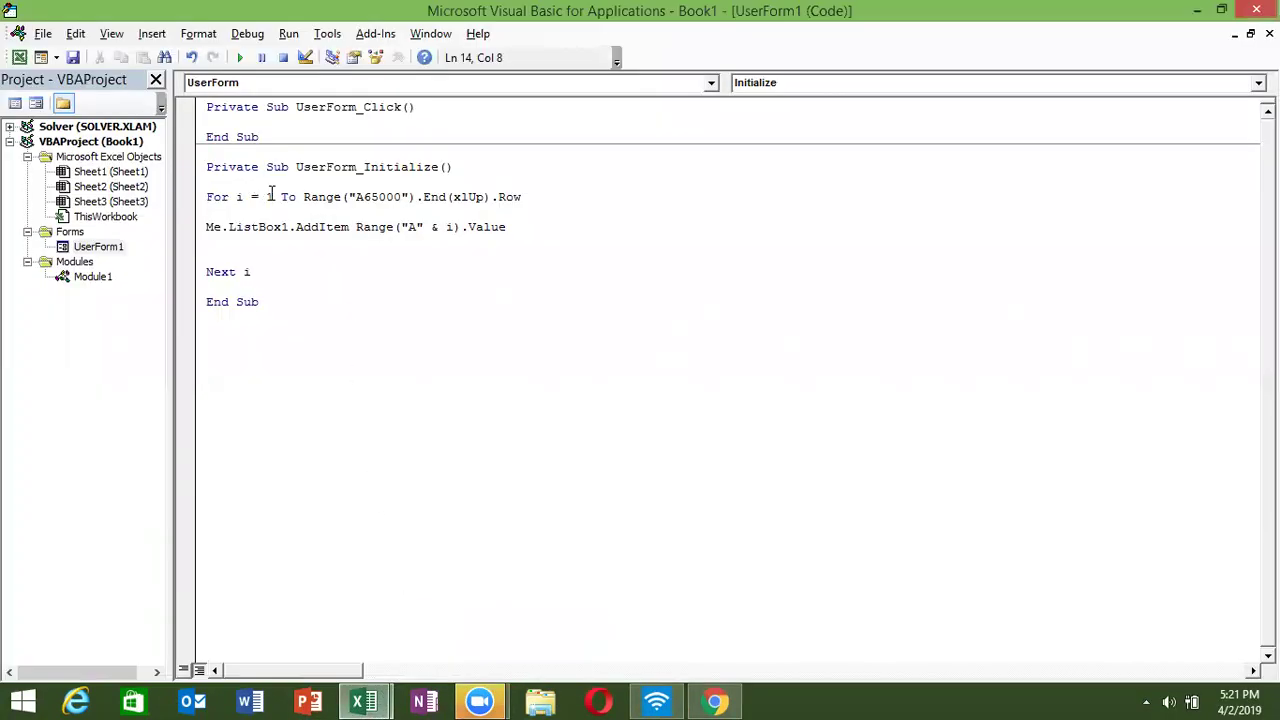
- Delete '1 To' from the start of the For line, dismissing the compile error
left_click_drag(267, 197, 304, 197)
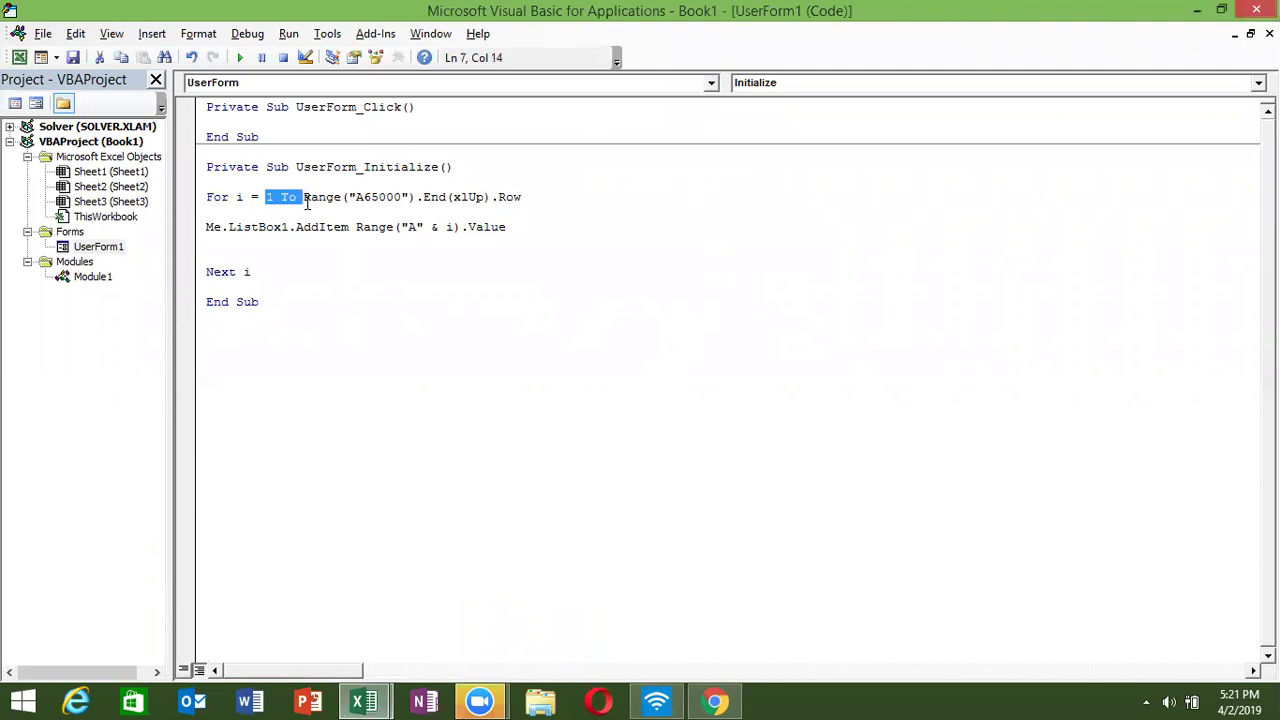
key("Delete")
left_click(527, 213)
left_click(646, 426)
left_click(523, 197)
- Append 'To 1 Step -1' after .Row and run the form to test the reversed list
type("to 1 step")
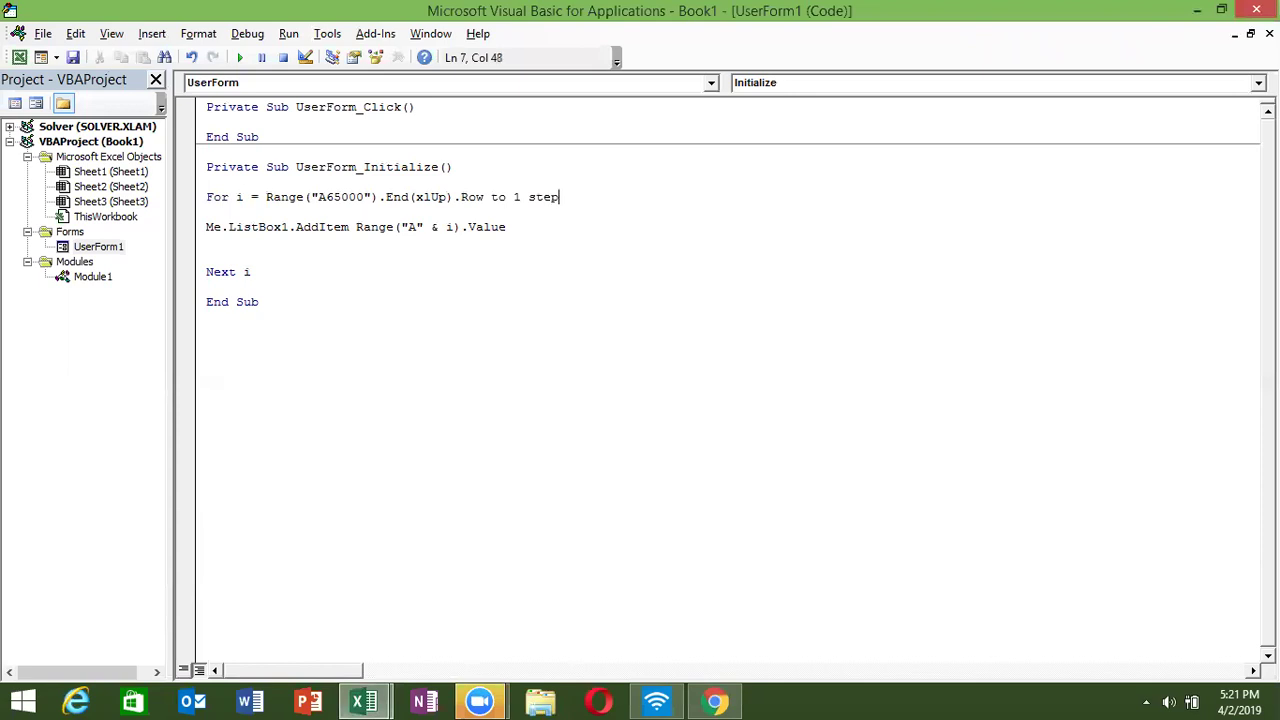
type("-1")
key("Return")
left_click(239, 57)
left_click(350, 244)
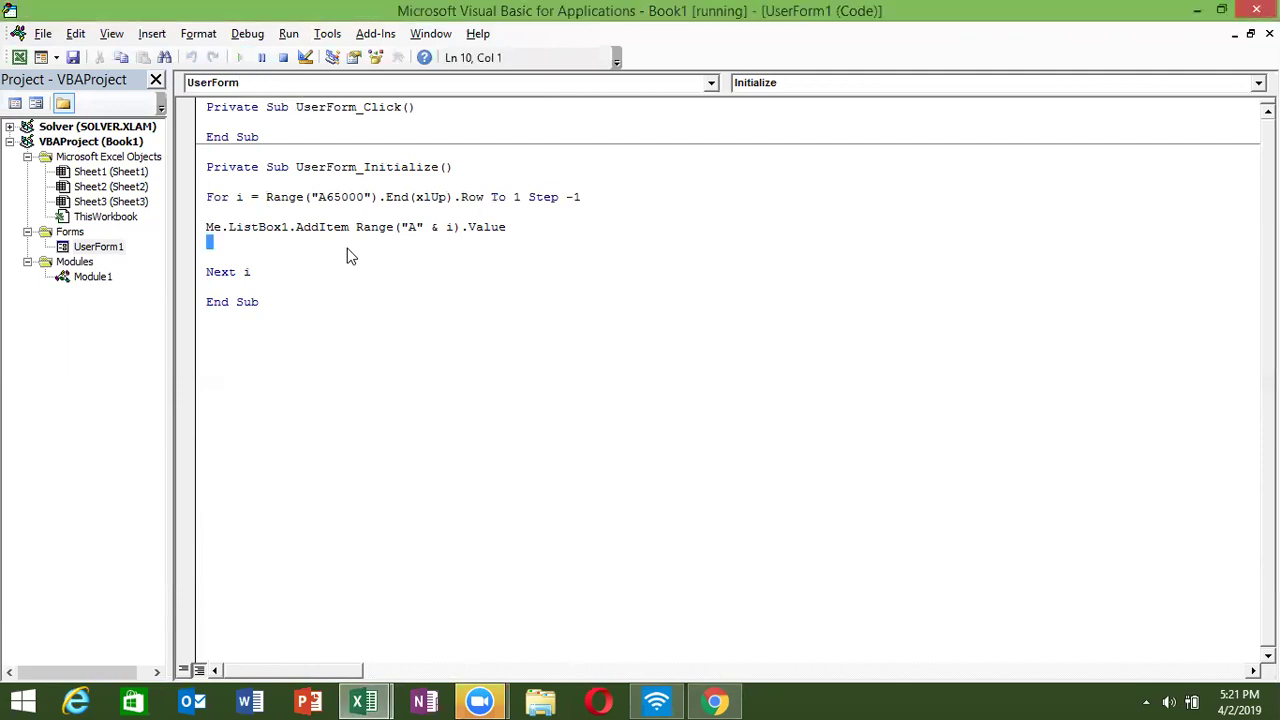
- Check the running form's list shows the names reversed, select Kavita, then close the form
left_click(1197, 10)
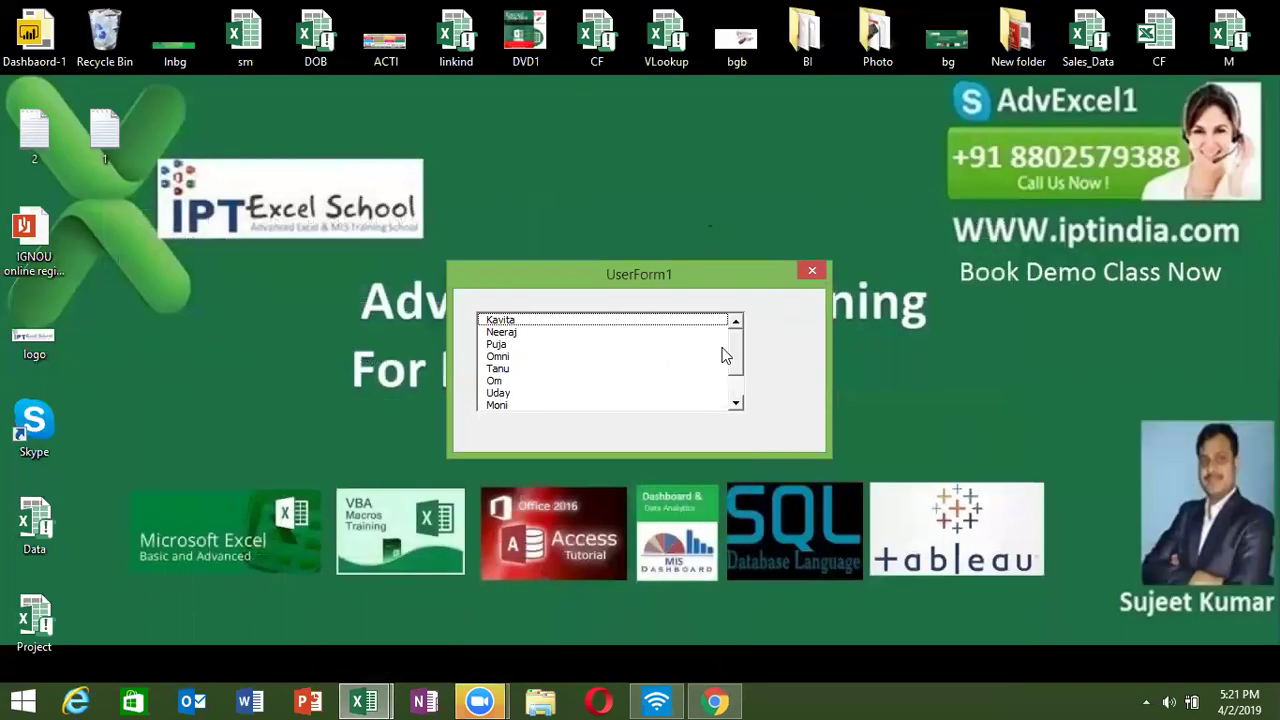
mouse_move(735, 358)
left_mouse_down()
mouse_move(742, 398)
mouse_move(727, 312)
left_mouse_up()
left_click(560, 320)
left_click(809, 270)
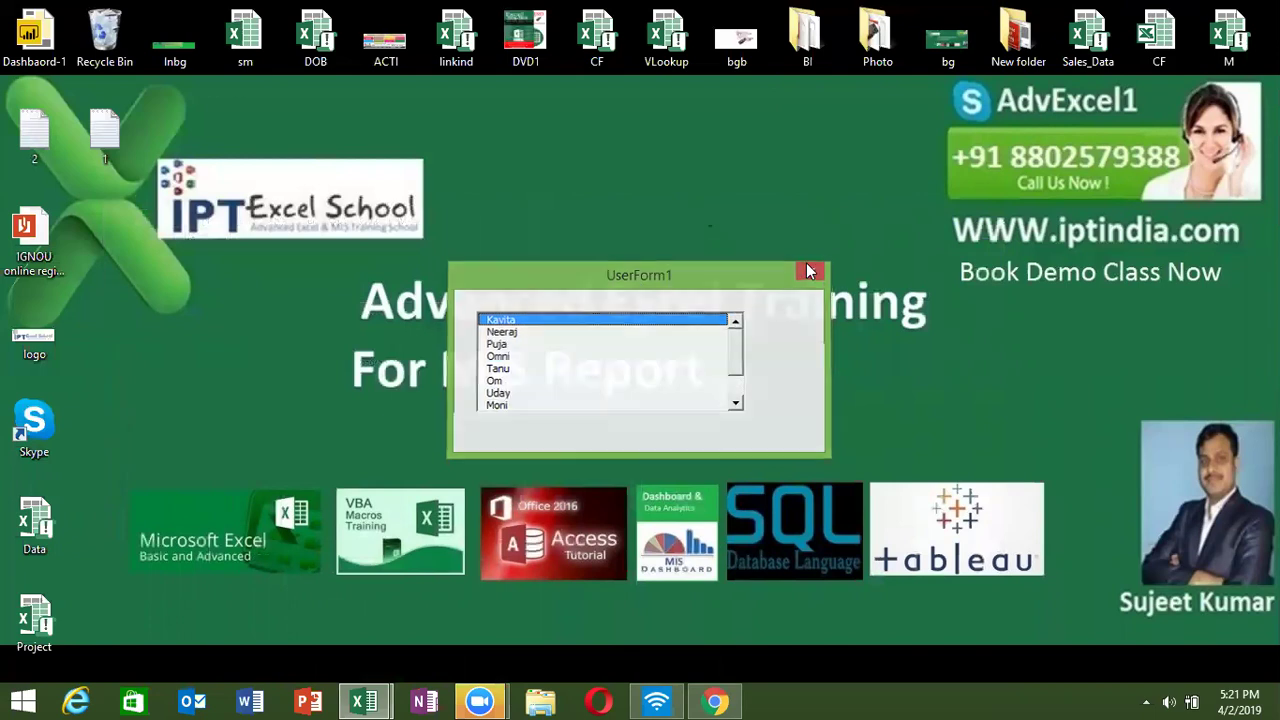
- Rerun UserForm1 from the VBA editor, bring Book1 forward, and close the form with its X
mouse_move(375, 700)
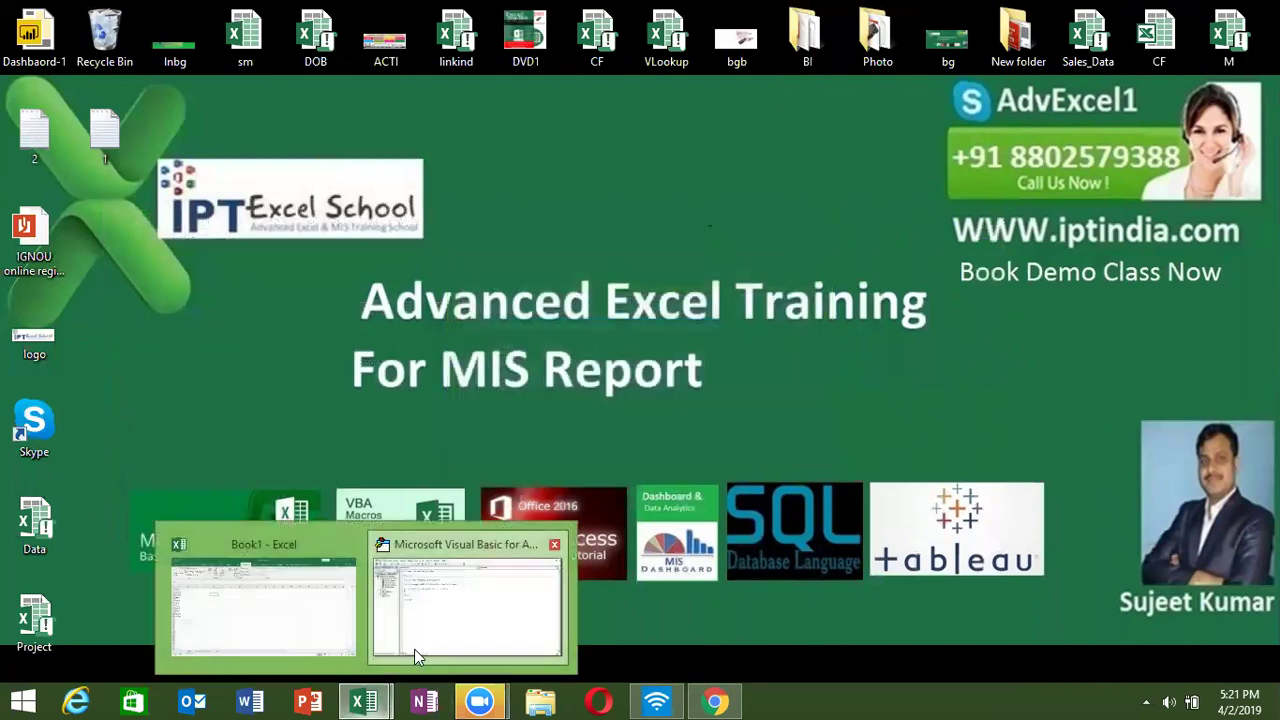
left_click(414, 649)
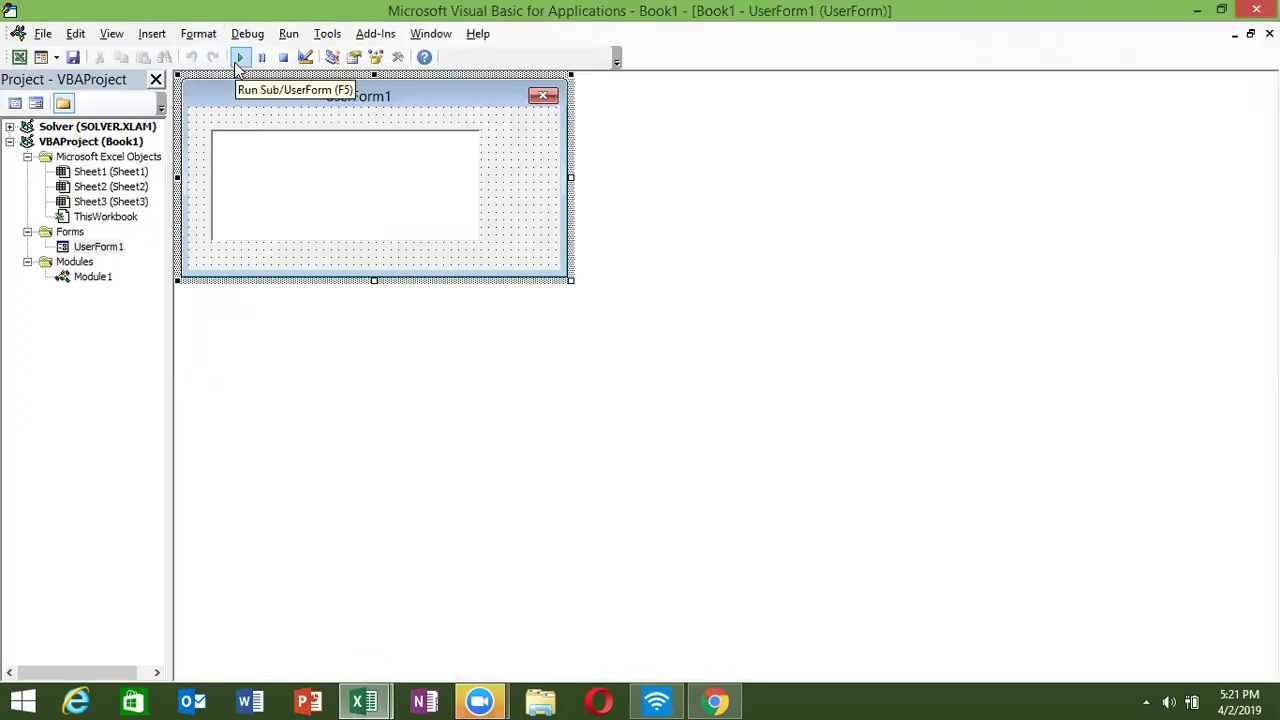
left_click(239, 57)
left_click(443, 294)
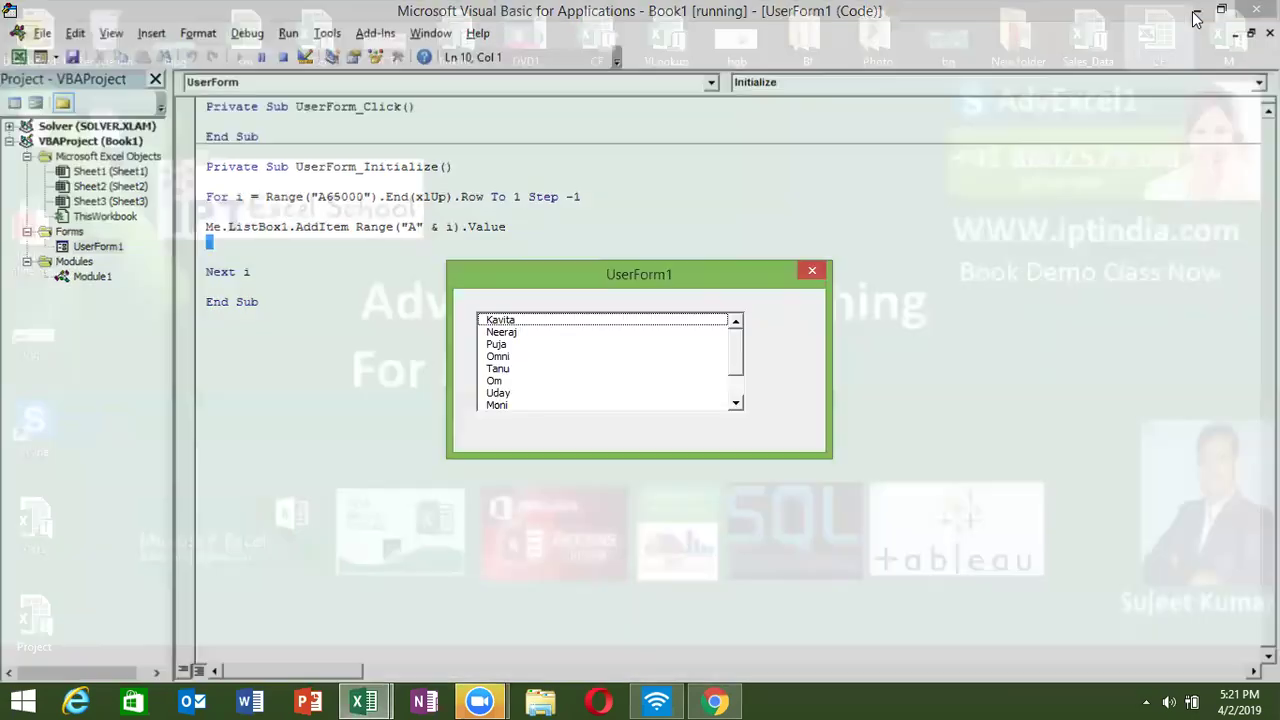
left_click(1197, 10)
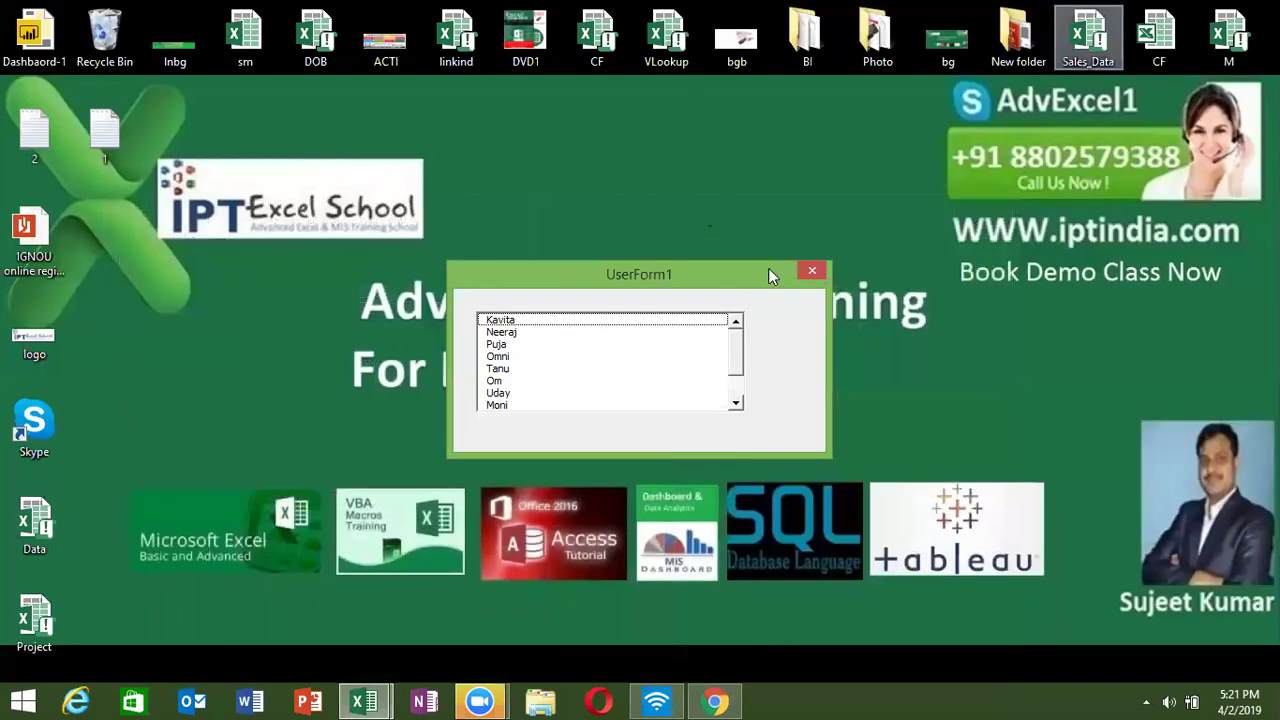
left_click(363, 702)
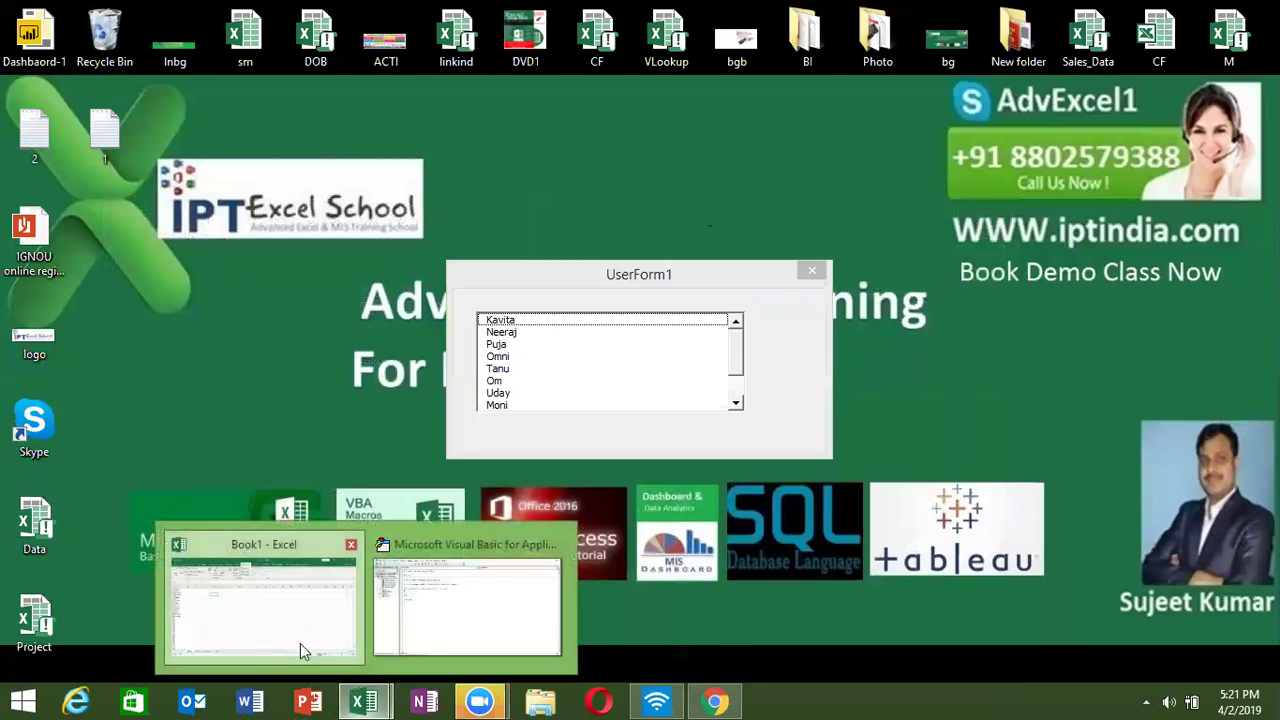
left_click(300, 650)
left_click(560, 285)
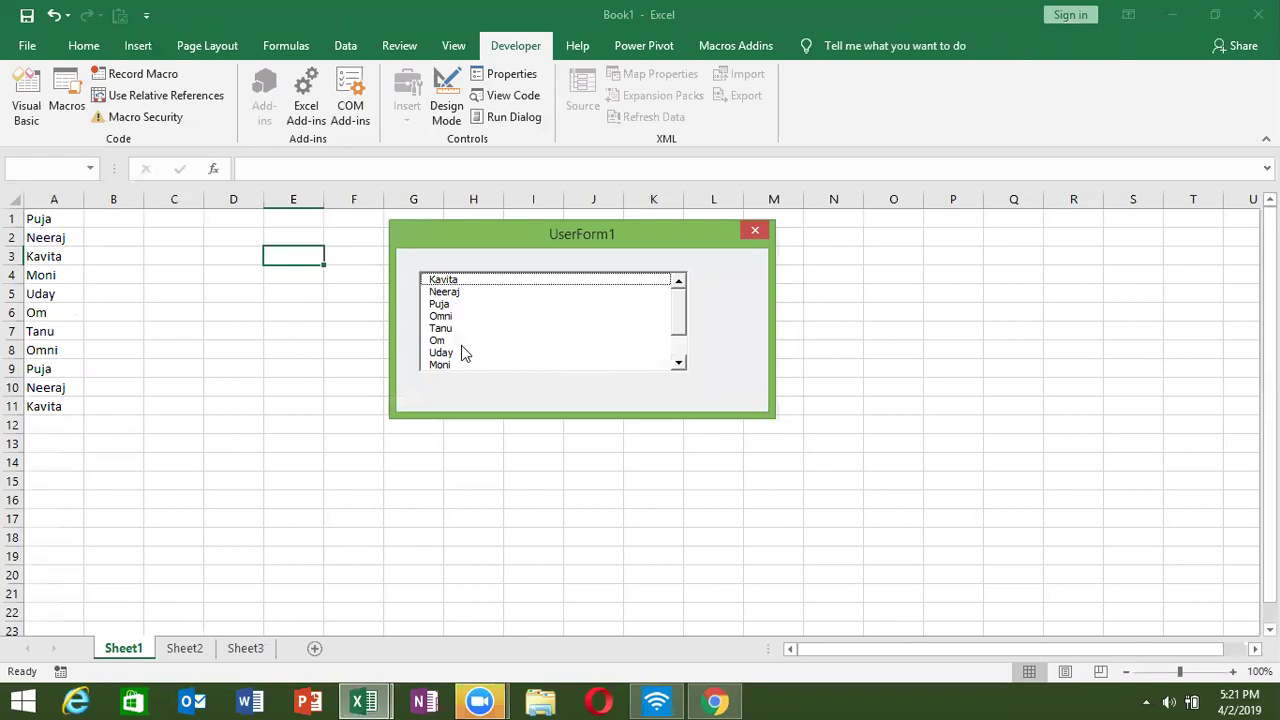
left_click(765, 230)
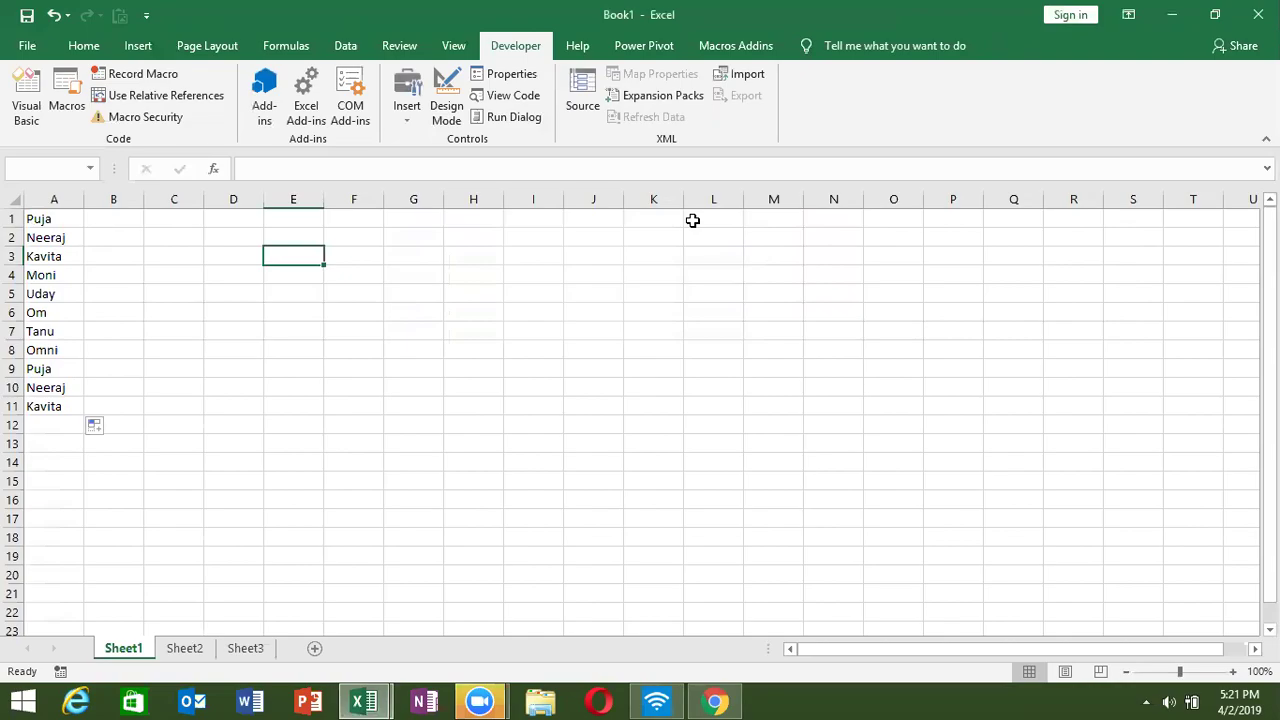
- Review the UserForm1 code with its Step -1 reverse loop, then minimize back to the desktop
key("super+d")
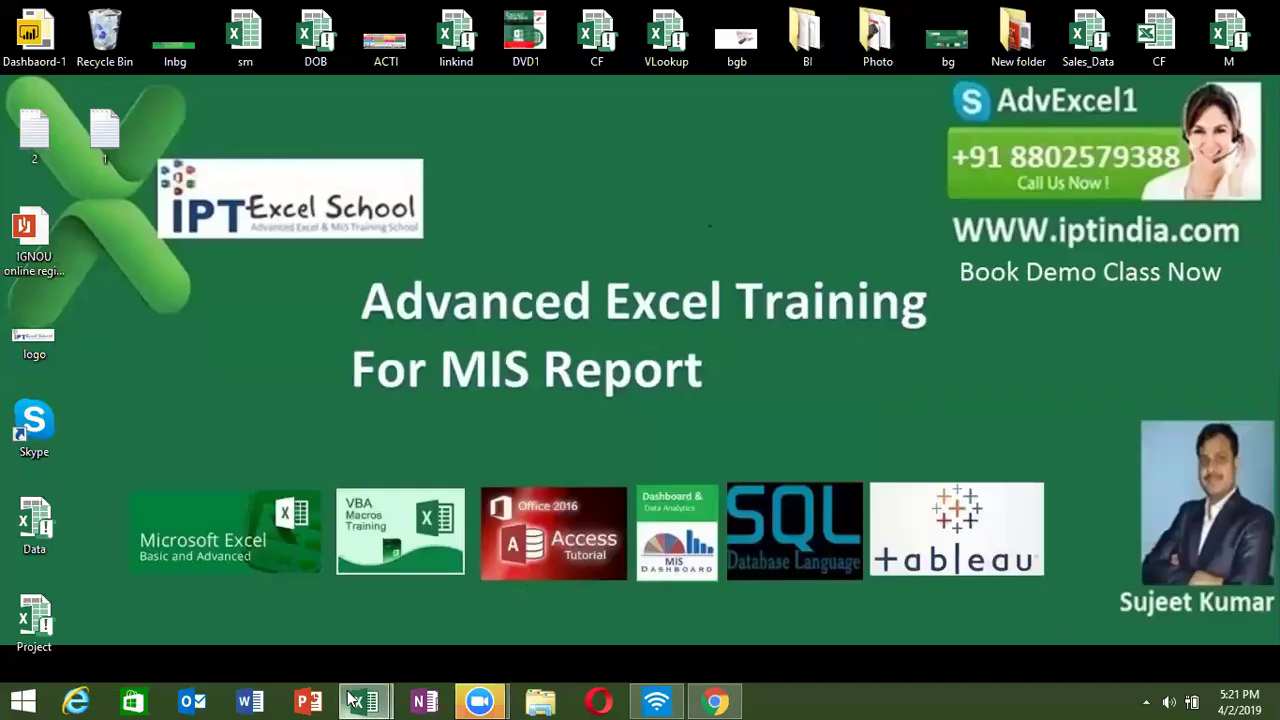
mouse_move(352, 700)
left_click(443, 634)
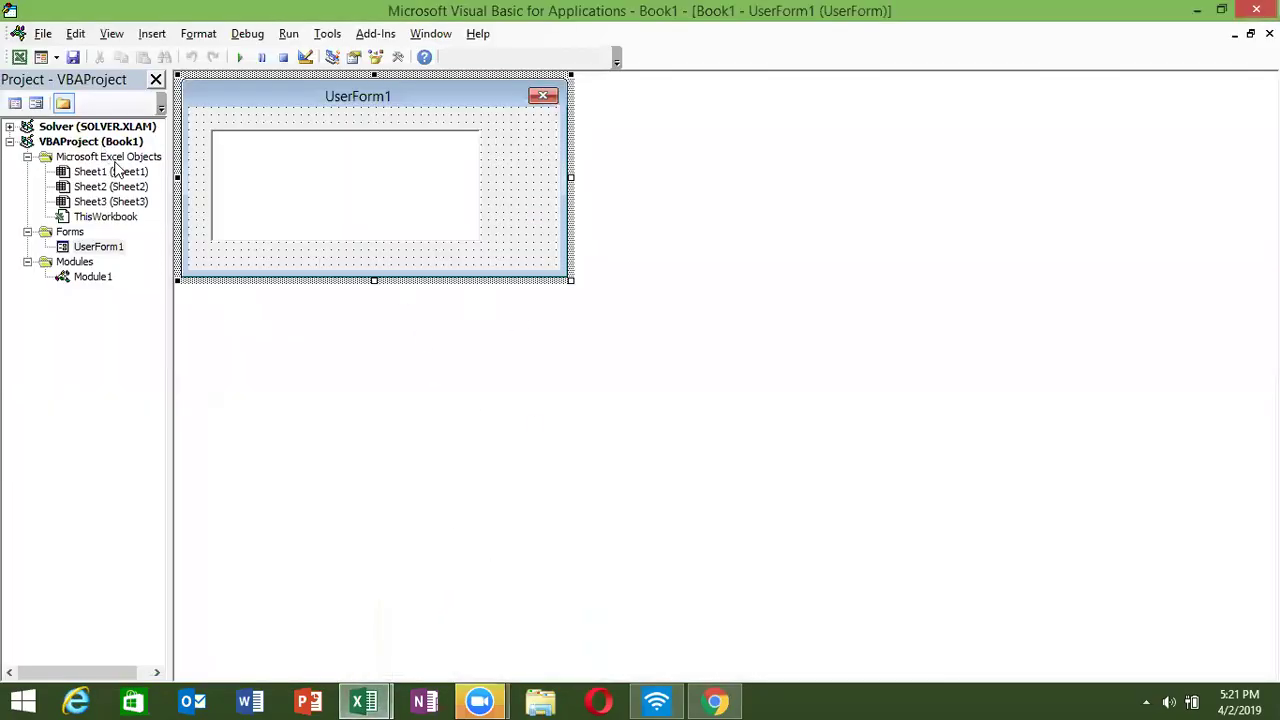
left_click(527, 156)
key("F7")
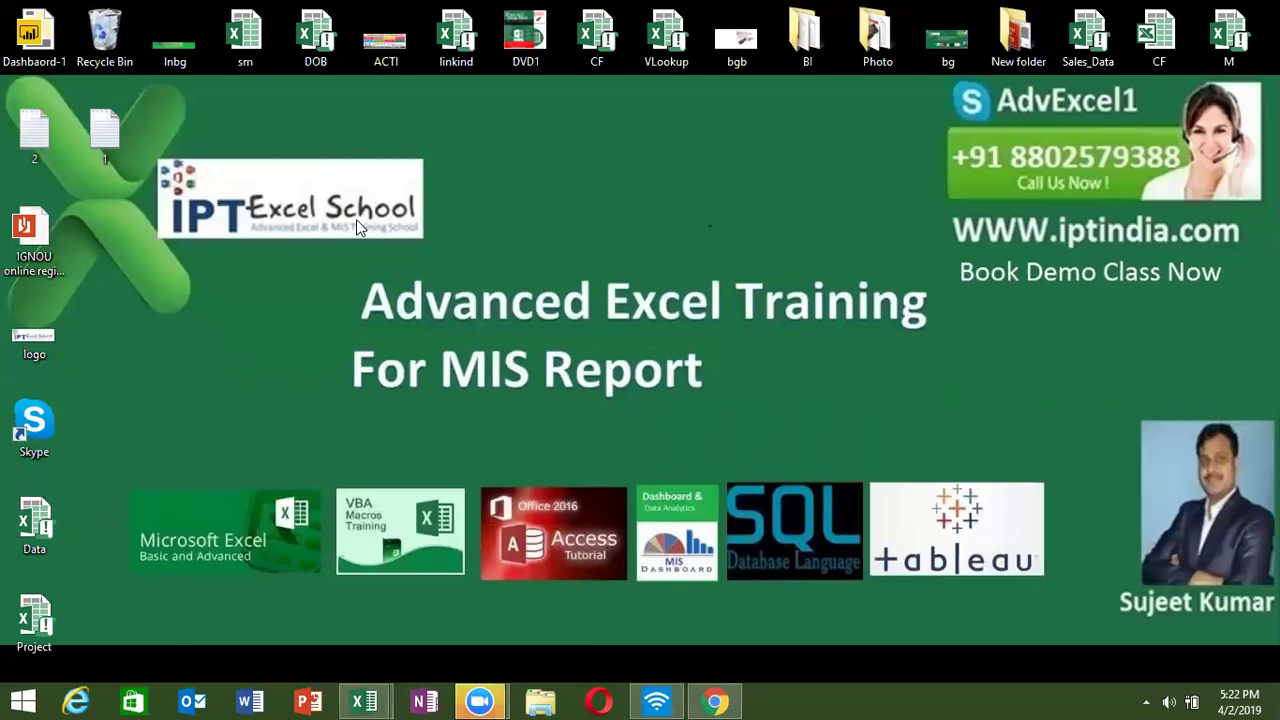
left_click(274, 14)
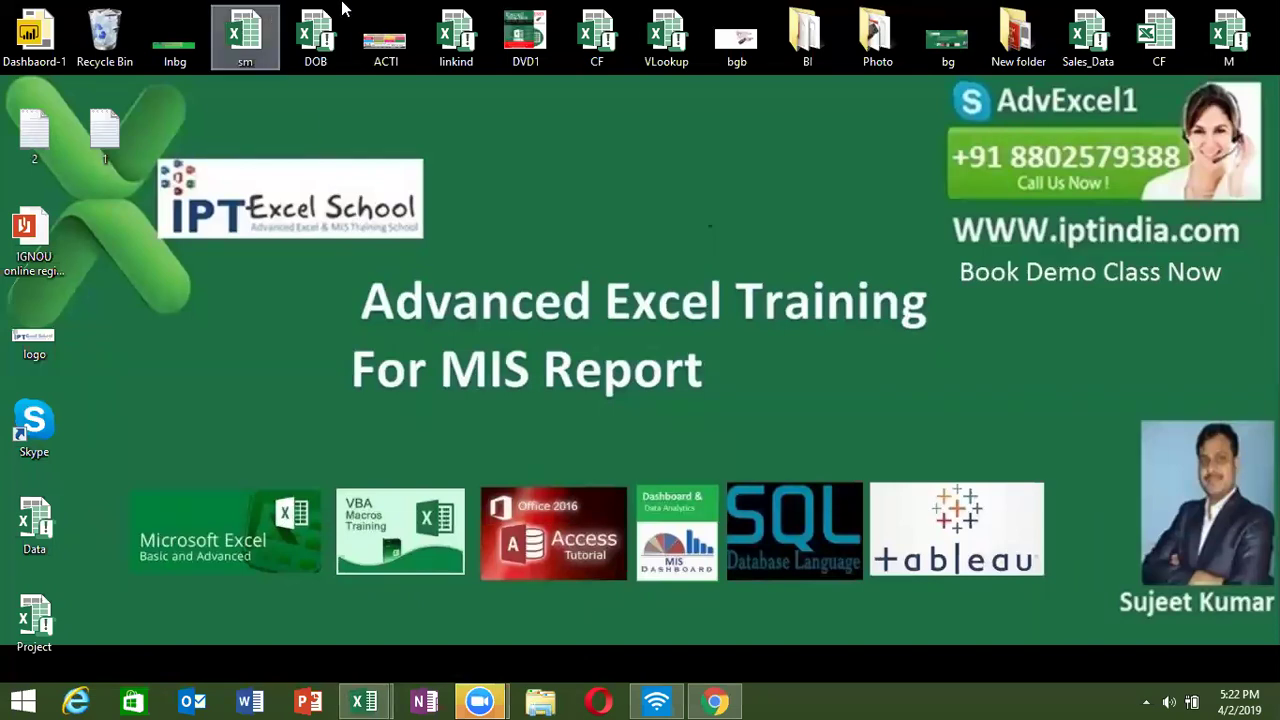